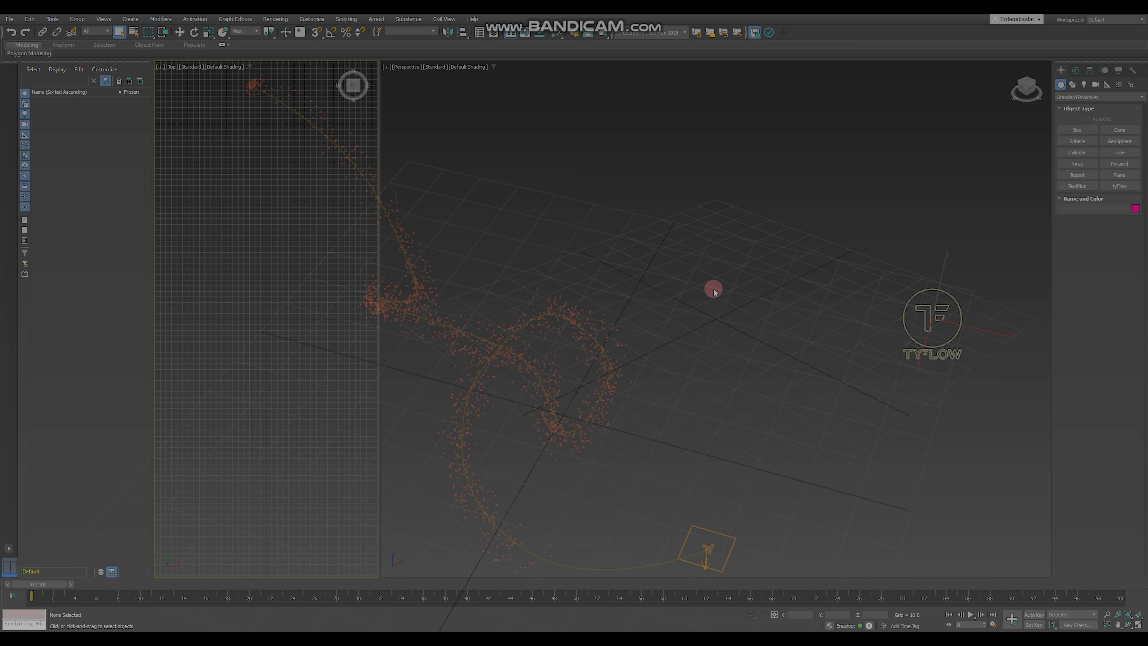
Step: Draw a smooth open 12-point spline with the Line tool in the Top view, making one loop around the grid centre
{"action": "left_click", "coordinate": [1073, 84]}
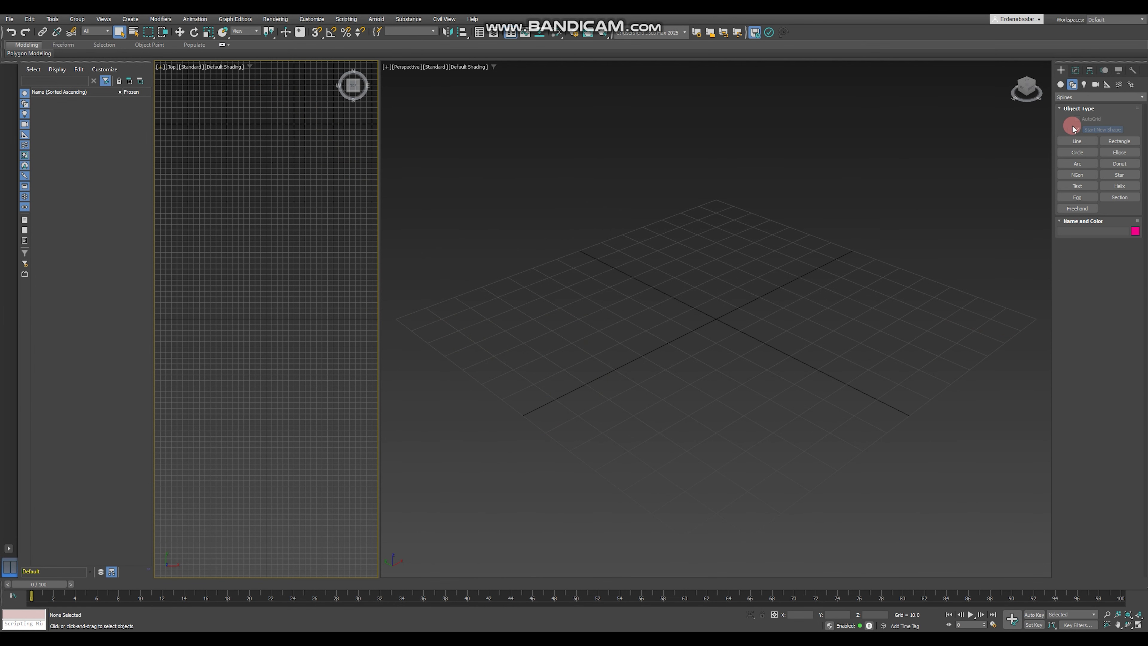
{"action": "left_click", "coordinate": [1077, 141]}
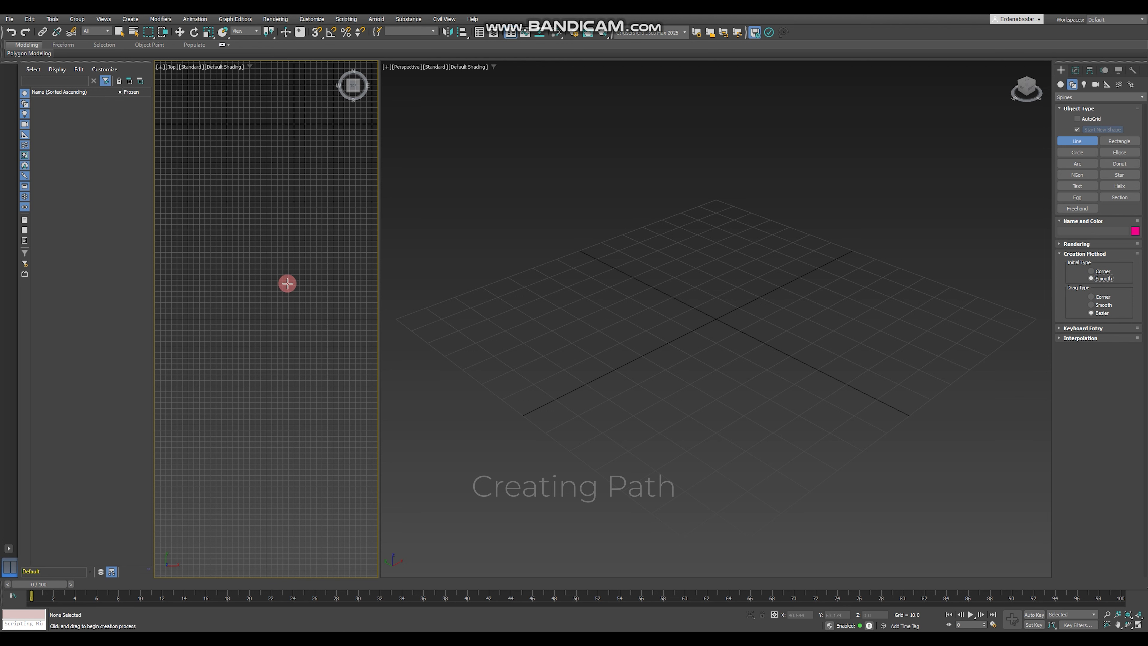
{"action": "scroll", "coordinate": [274, 301], "scroll_direction": "up", "scroll_amount": 5}
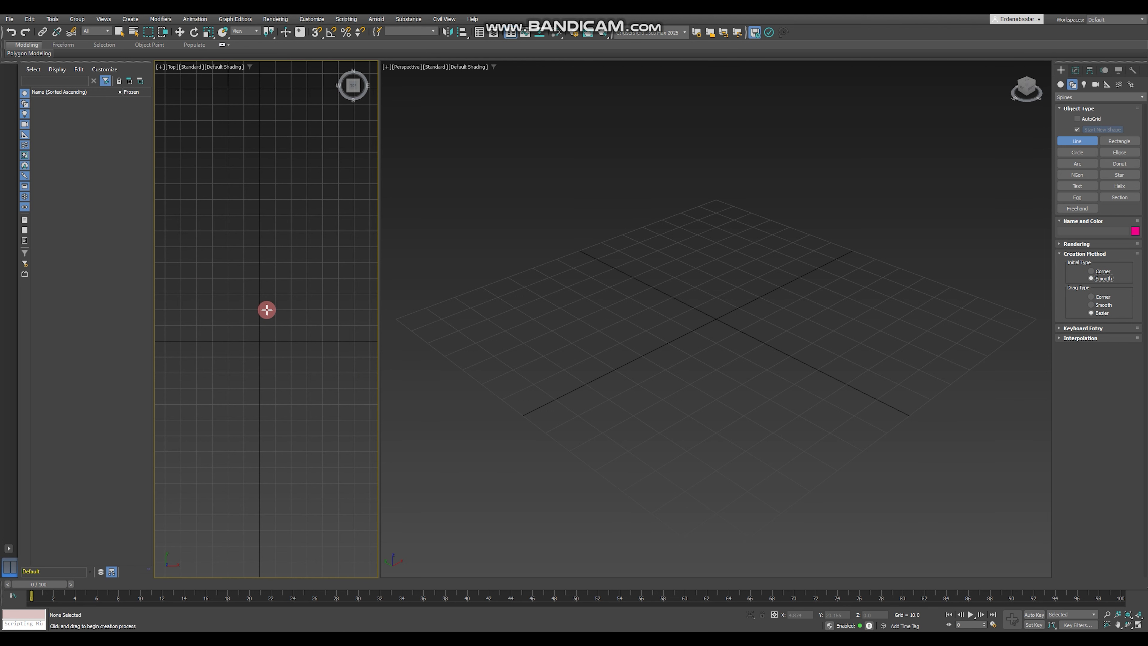
{"action": "left_click", "coordinate": [279, 311]}
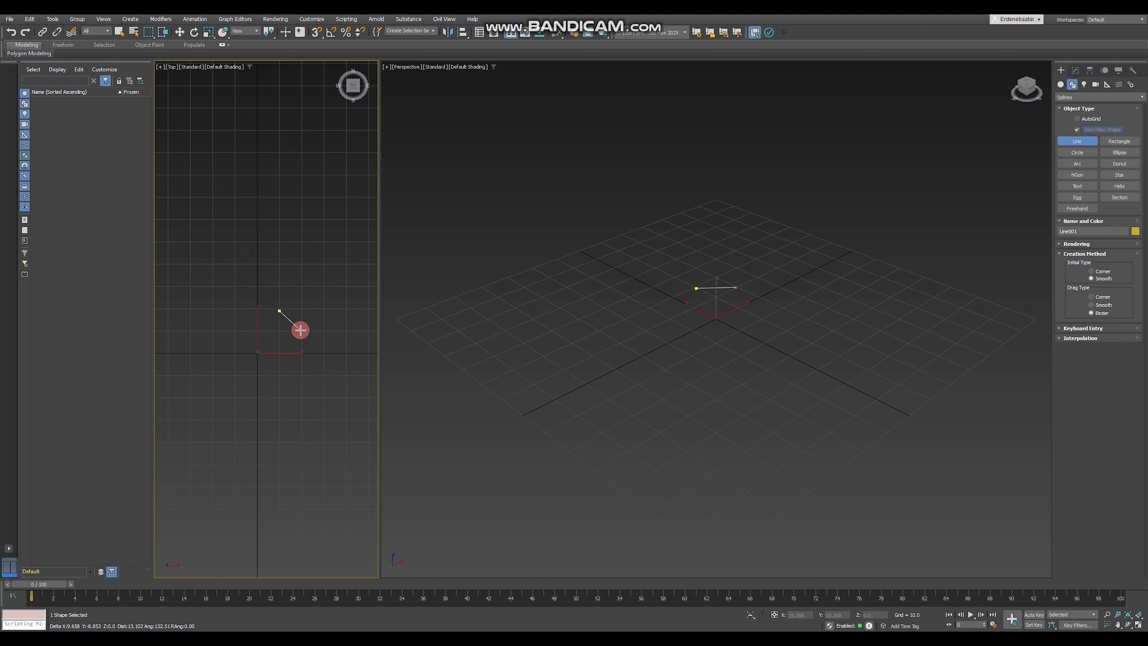
{"action": "left_click", "coordinate": [309, 326]}
{"action": "left_click", "coordinate": [305, 372]}
{"action": "left_click", "coordinate": [255, 399]}
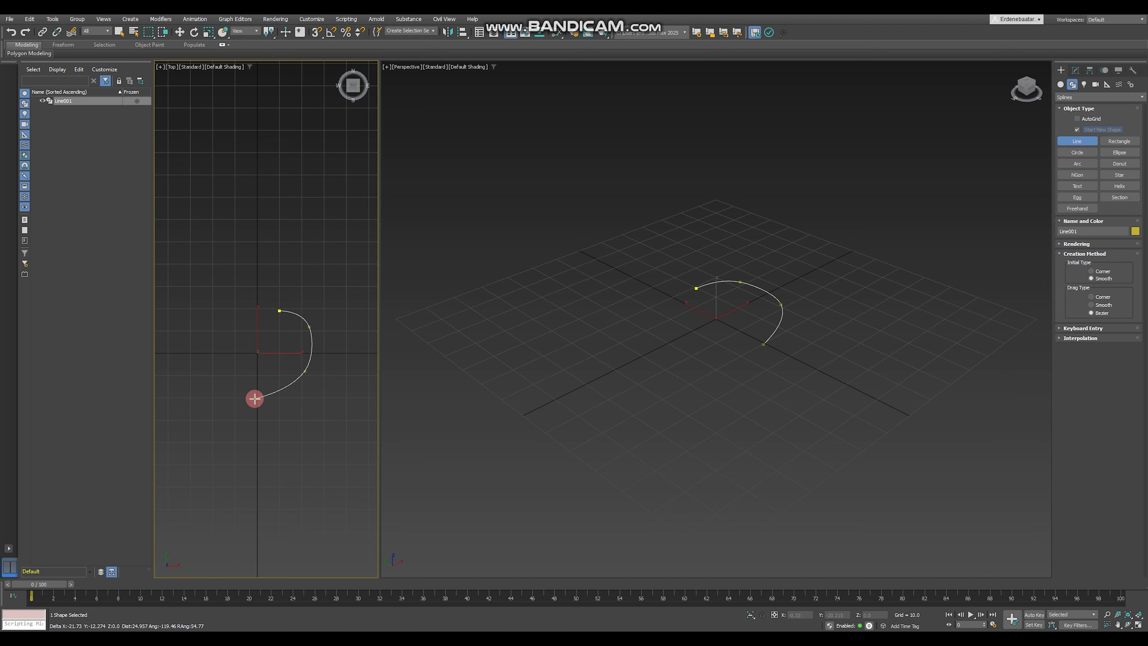
{"action": "left_click", "coordinate": [209, 382]}
{"action": "left_click", "coordinate": [224, 344]}
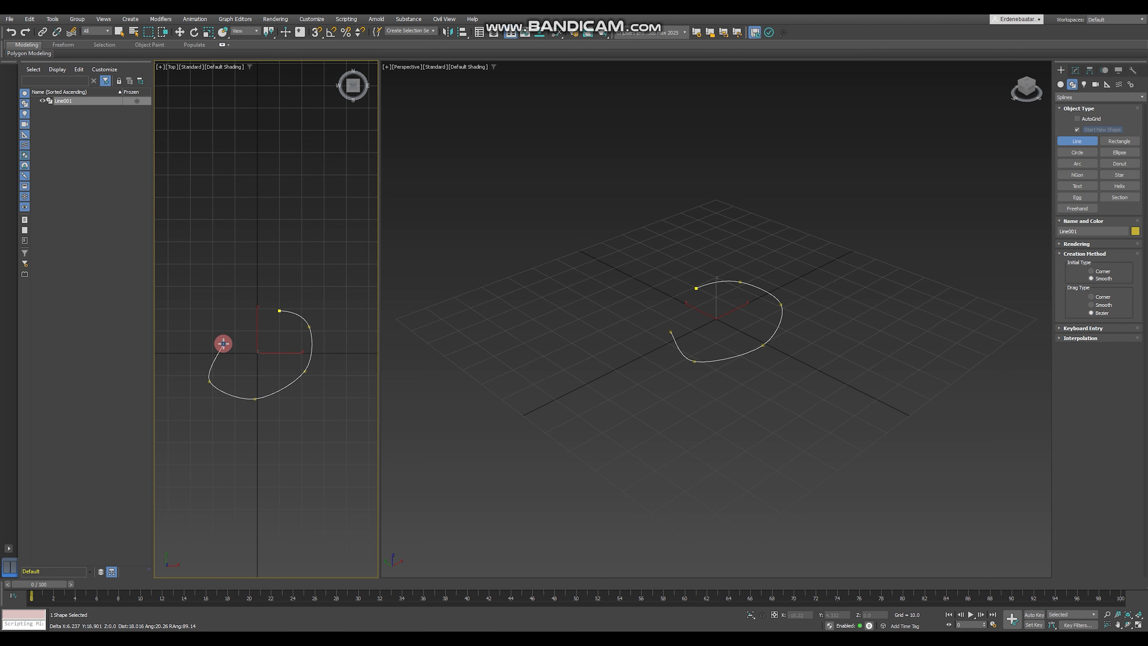
{"action": "left_click", "coordinate": [267, 347]}
{"action": "left_click", "coordinate": [271, 379]}
{"action": "left_click", "coordinate": [255, 438]}
{"action": "left_click", "coordinate": [203, 453]}
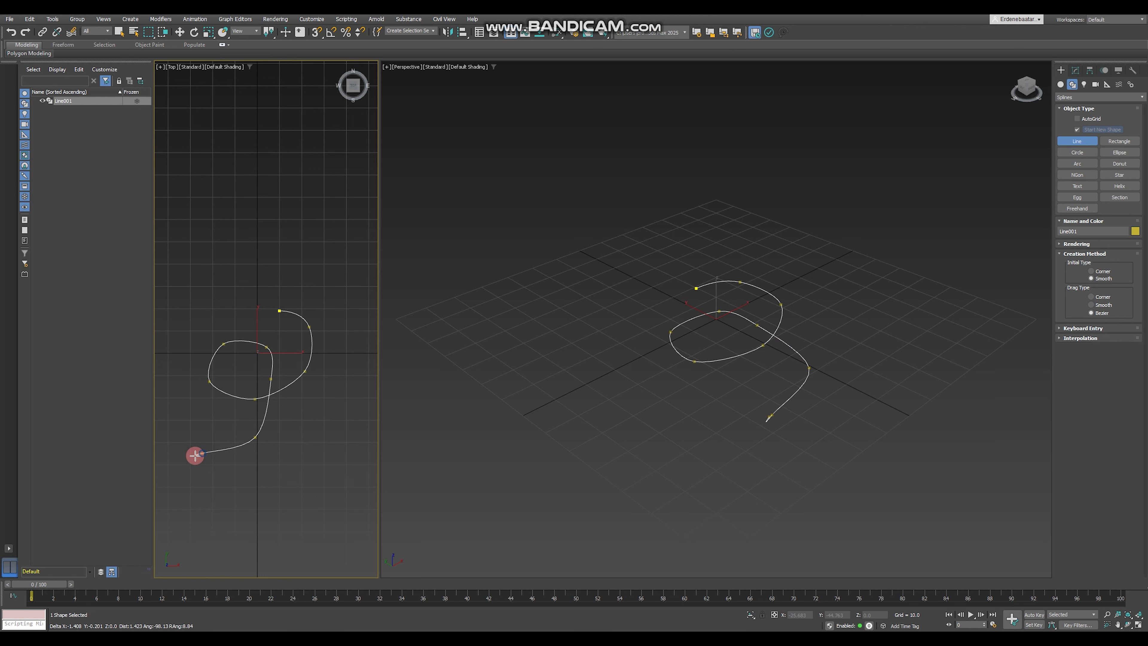
{"action": "left_click", "coordinate": [167, 497]}
{"action": "left_click", "coordinate": [196, 526]}
{"action": "right_click", "coordinate": [196, 526]}
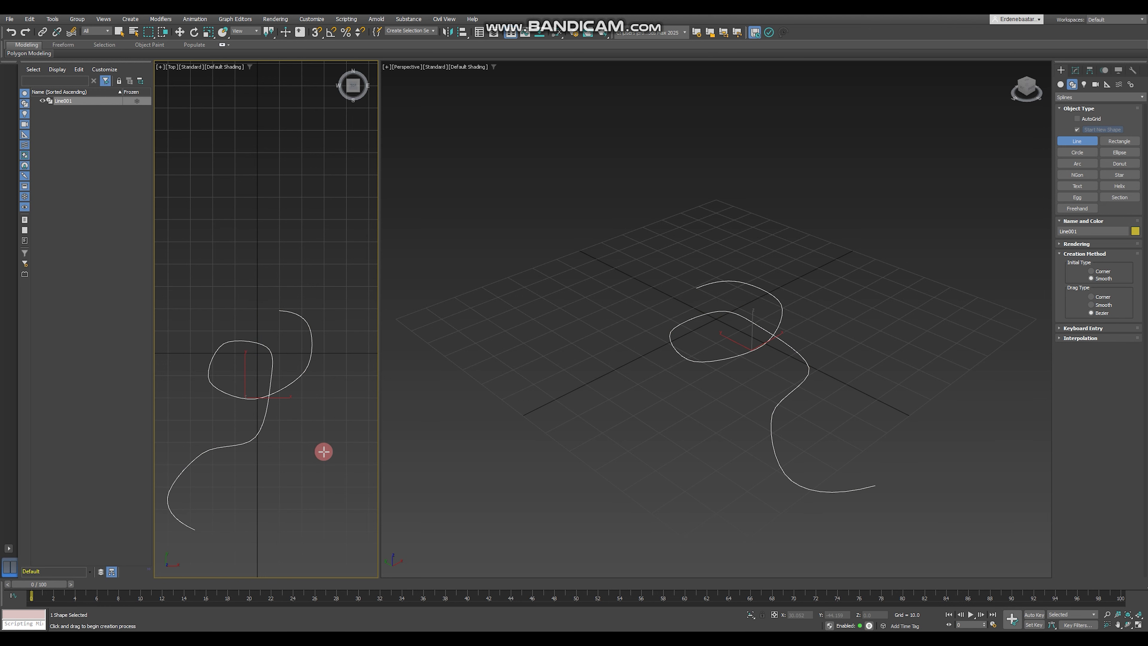
{"action": "middle_click_drag", "start_coordinate": [781, 329], "coordinate": [690, 359]}
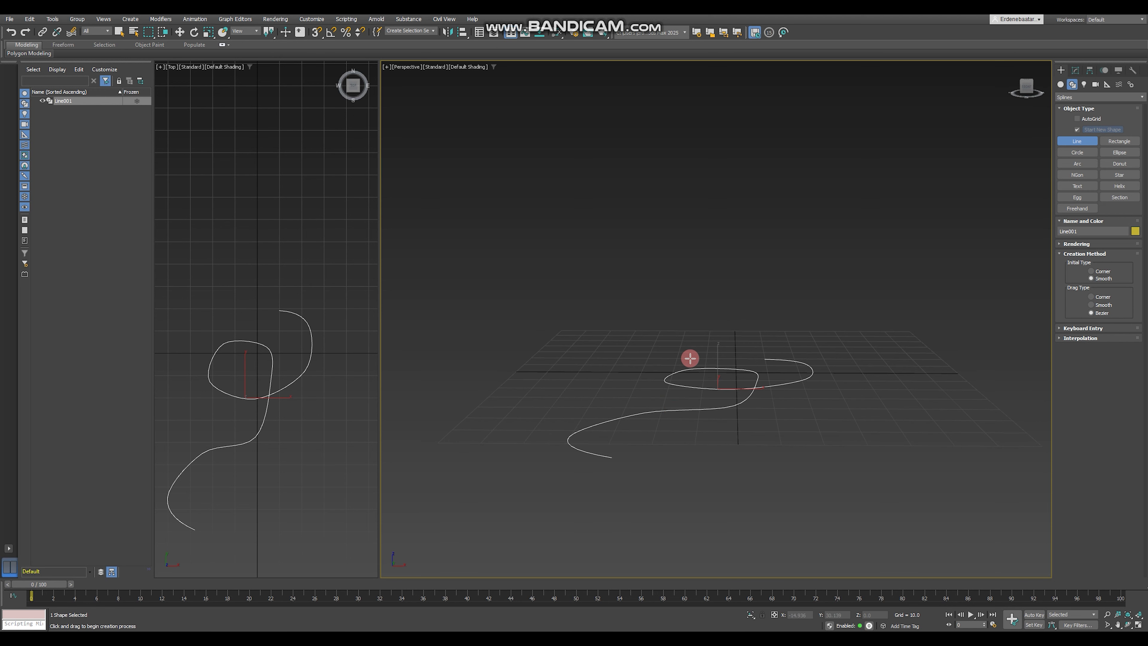
{"action": "right_click", "coordinate": [673, 408]}
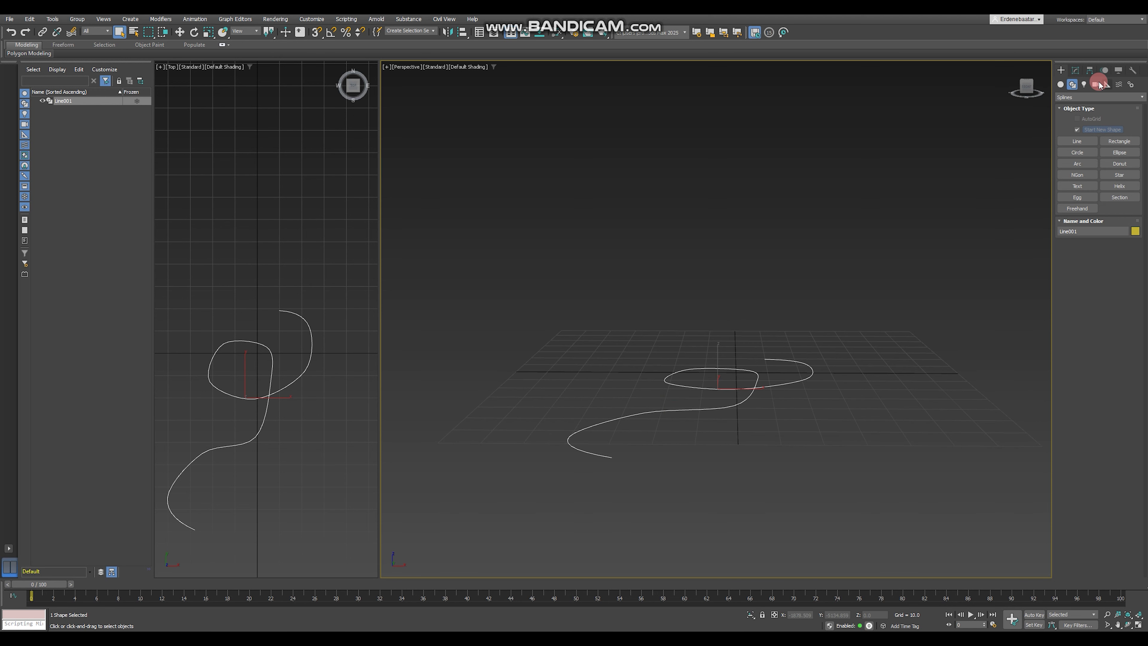
Step: Edit the line at vertex level and raise its last vertex to about Z 41.5
{"action": "left_click", "coordinate": [1076, 70]}
{"action": "left_click", "coordinate": [1087, 208]}
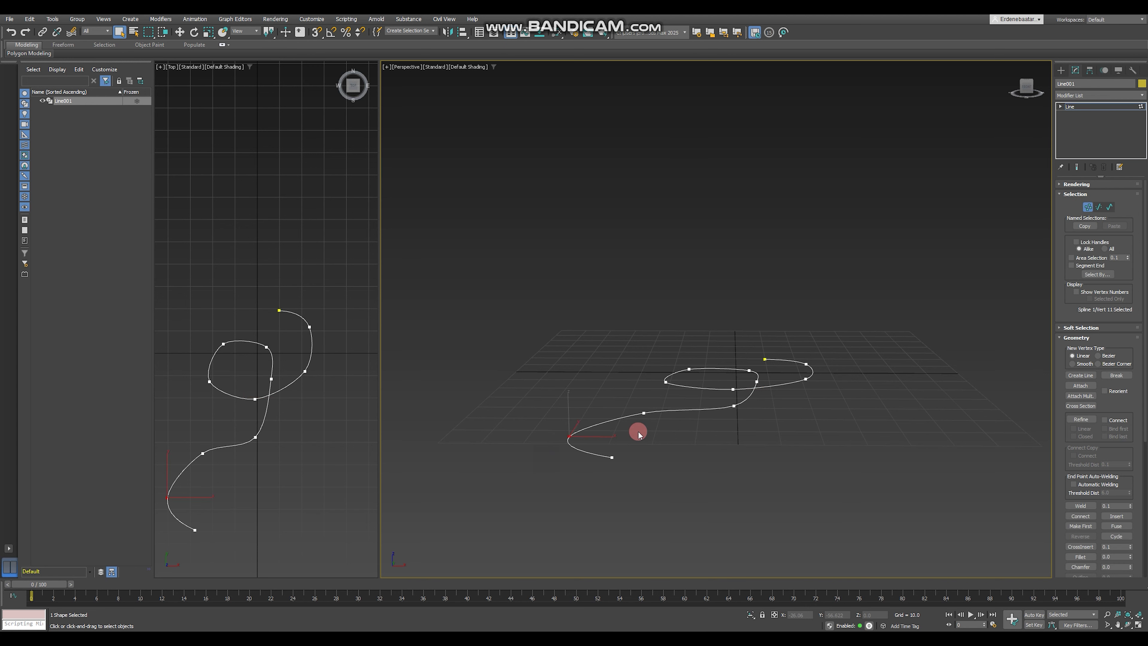
{"action": "left_click_drag", "start_coordinate": [639, 434], "coordinate": [664, 402]}
{"action": "left_click_drag", "start_coordinate": [559, 446], "coordinate": [571, 389]}
{"action": "left_click", "coordinate": [180, 32]}
{"action": "left_click_drag", "start_coordinate": [627, 457], "coordinate": [578, 240]}
Step: Raise the line's ninth vertex, the eighth to about Z 6.5 and the fifth to about Z 3.8
{"action": "middle_click_drag", "start_coordinate": [660, 351], "coordinate": [654, 387], "text": "alt"}
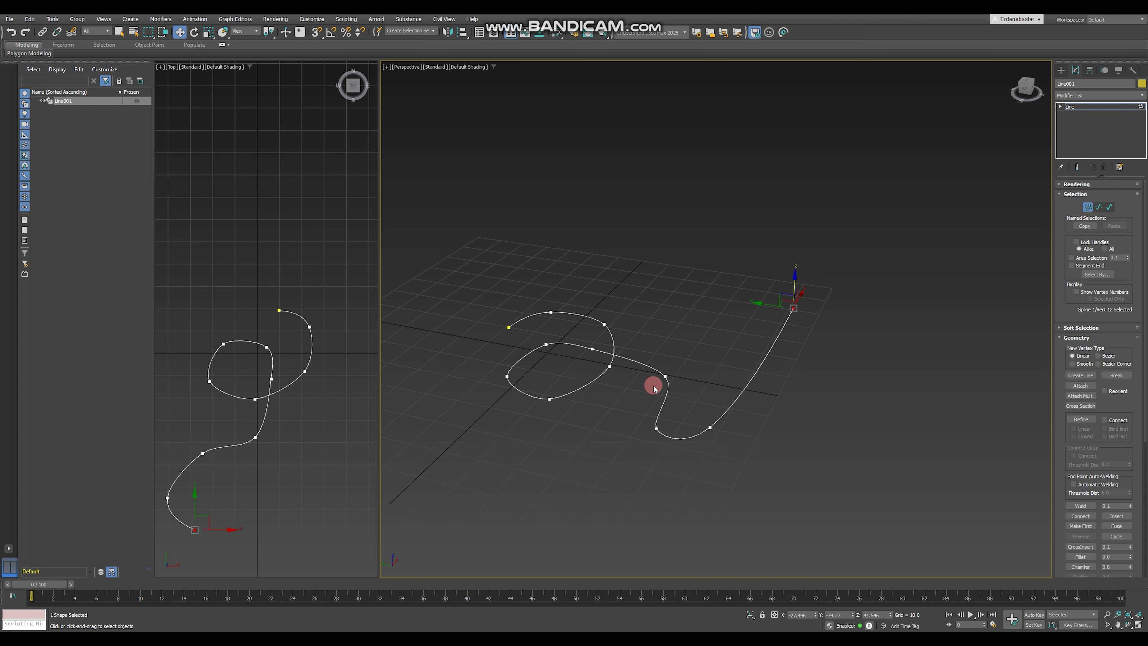
{"action": "left_click", "coordinate": [666, 376]}
{"action": "left_click_drag", "start_coordinate": [678, 358], "coordinate": [539, 357]}
{"action": "left_click", "coordinate": [592, 349]}
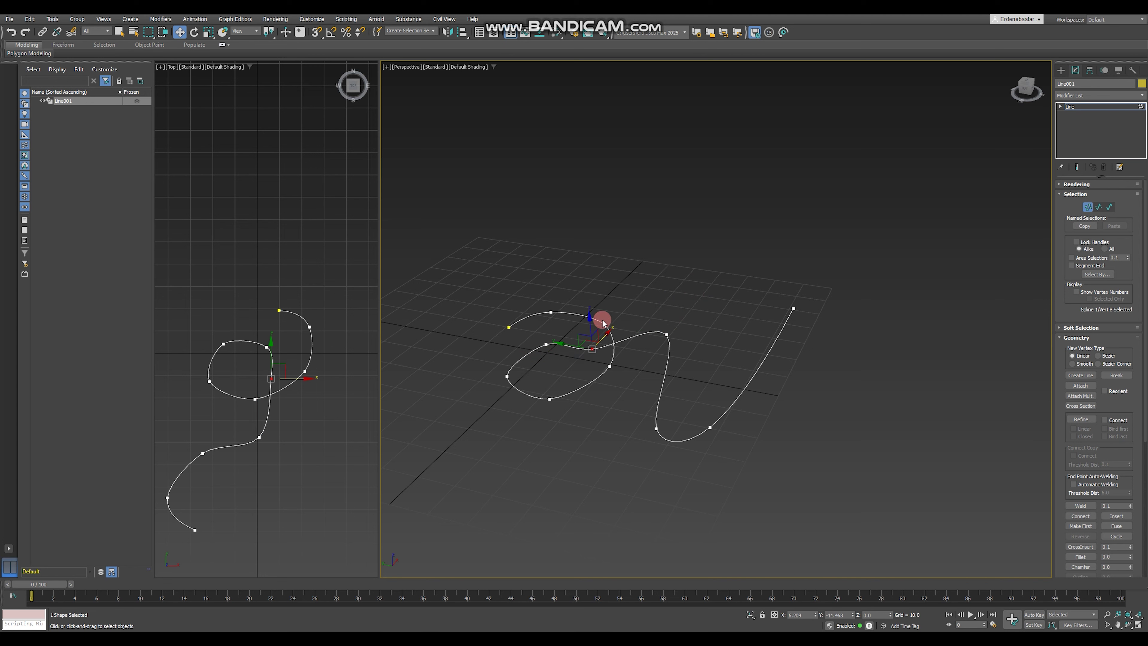
{"action": "left_click_drag", "start_coordinate": [589, 321], "coordinate": [574, 307]}
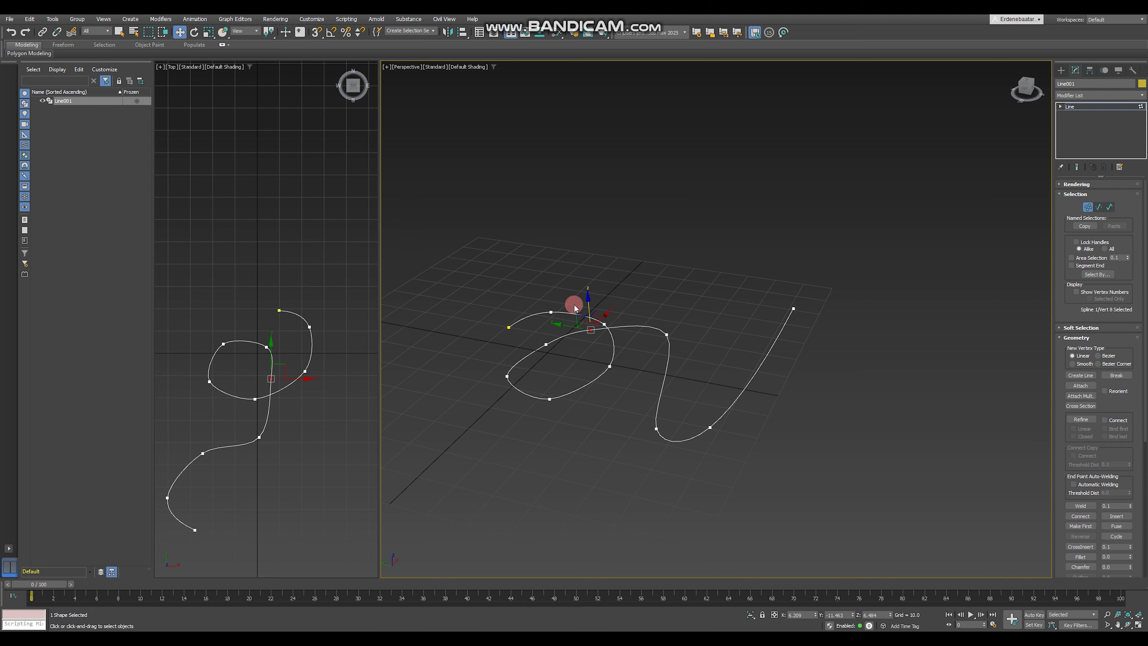
{"action": "left_click", "coordinate": [549, 398]}
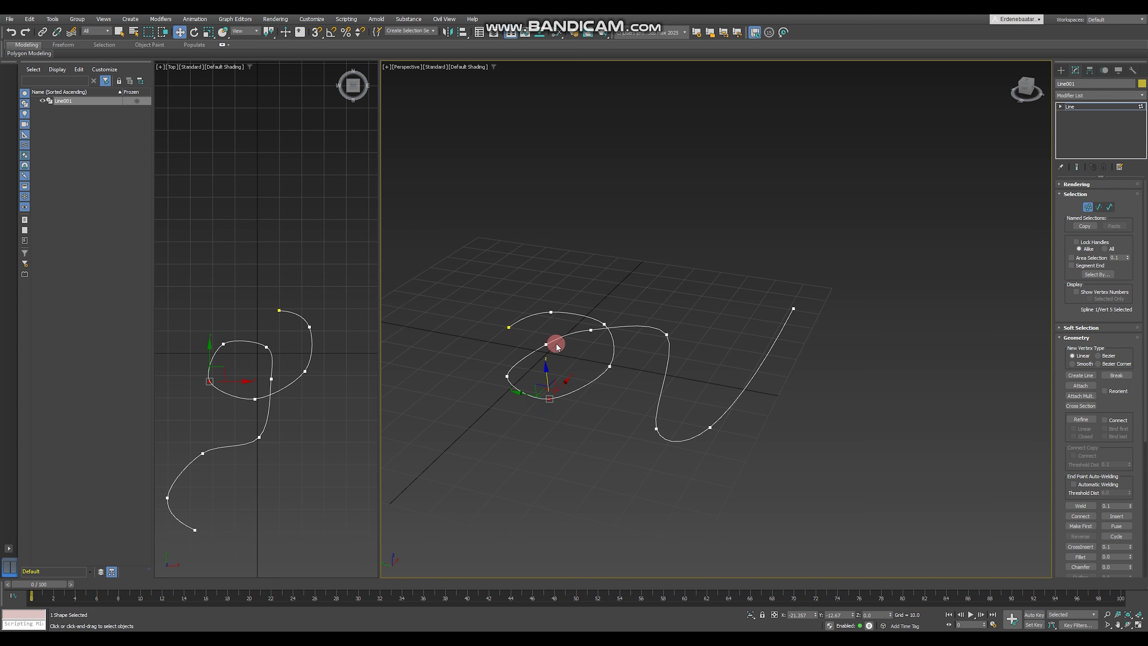
{"action": "left_click_drag", "start_coordinate": [545, 366], "coordinate": [516, 340]}
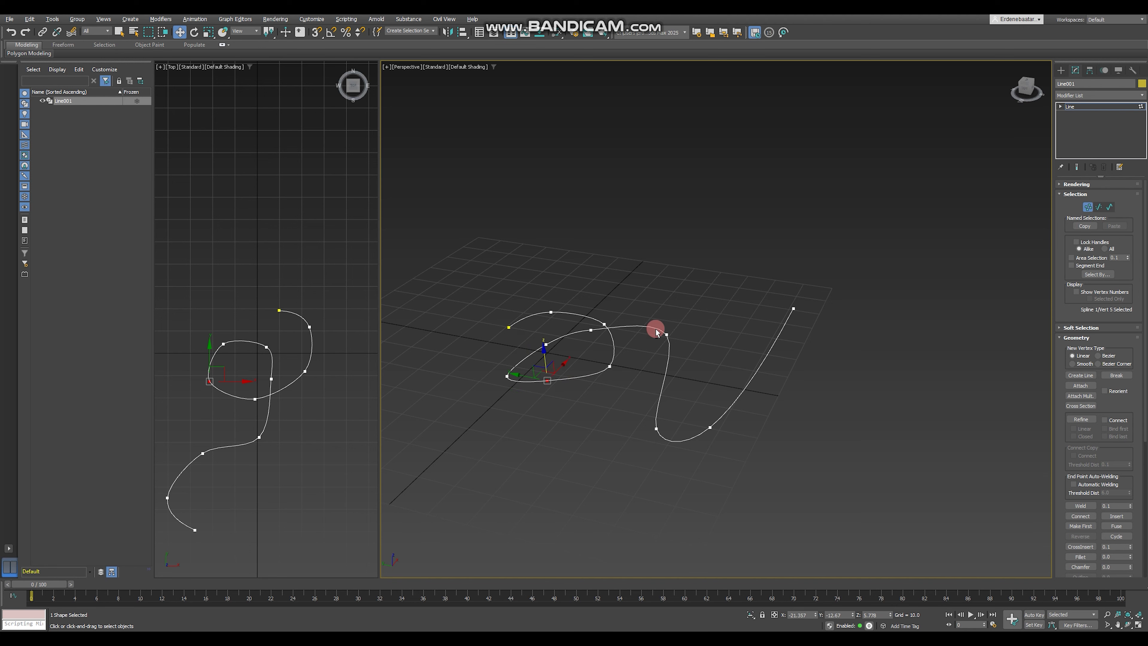
Step: Move the line's start vertex to about X 22.8, Y 37.7 and shift the second and third vertices outward to smooth the curve
{"action": "middle_click_drag", "start_coordinate": [659, 328], "coordinate": [595, 469], "text": "alt"}
{"action": "left_click", "coordinate": [650, 509]}
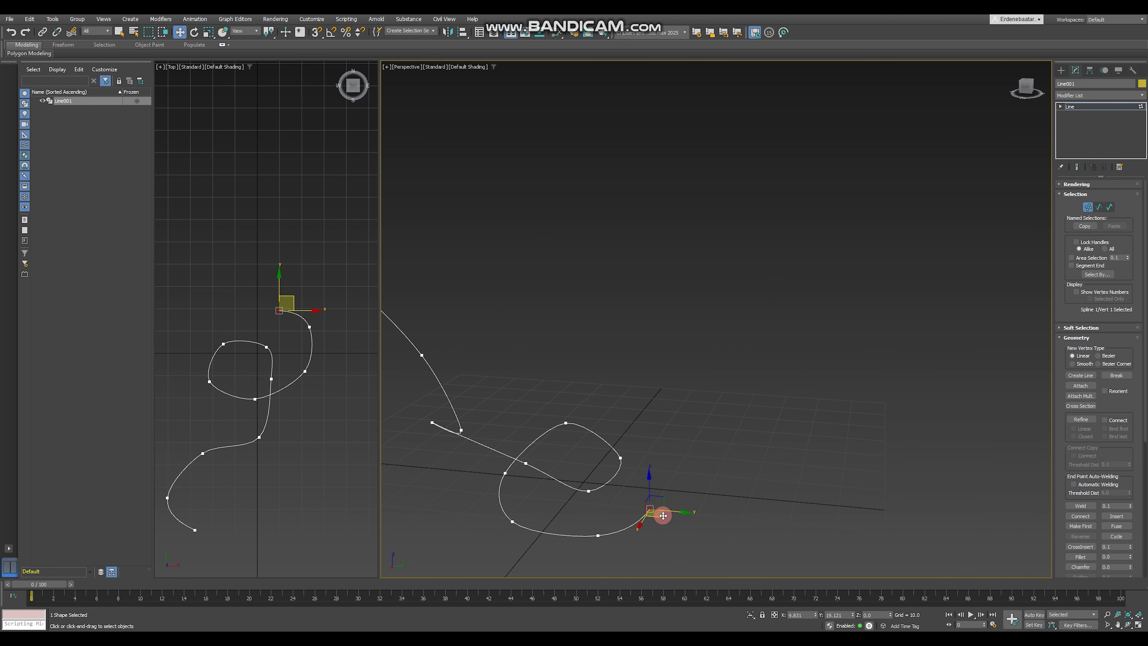
{"action": "left_click_drag", "start_coordinate": [656, 514], "coordinate": [727, 518]}
{"action": "middle_click_drag", "start_coordinate": [728, 517], "coordinate": [675, 405], "text": "alt"}
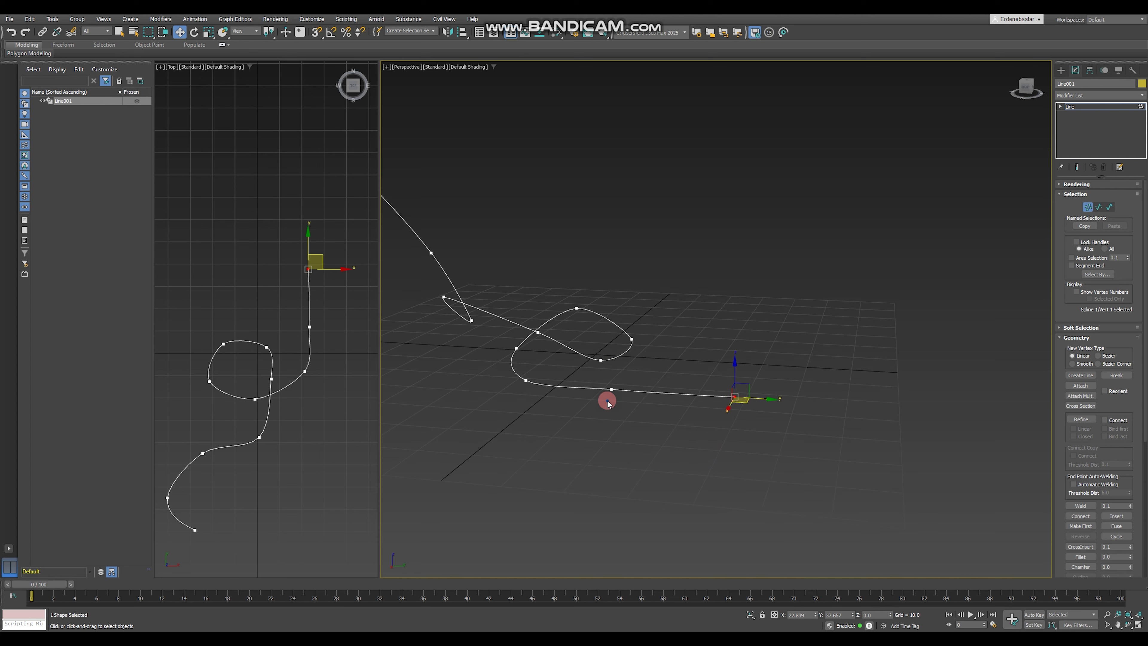
{"action": "left_click", "coordinate": [611, 389]}
{"action": "left_click_drag", "start_coordinate": [620, 393], "coordinate": [607, 414]}
{"action": "left_click", "coordinate": [526, 380]}
{"action": "left_click_drag", "start_coordinate": [540, 380], "coordinate": [520, 354]}
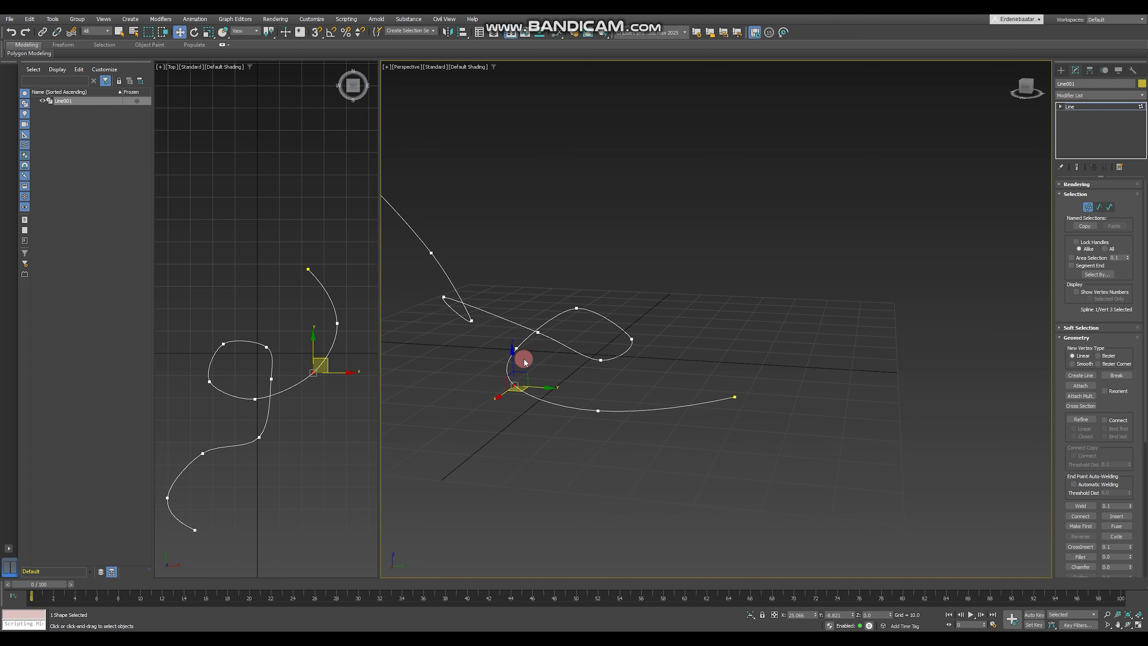
Step: Raise the line's eighth and ninth vertices, the eighth to about Z 14.4, and shift the eighth slightly horizontally, leaving no vertex selected
{"action": "middle_click_drag", "start_coordinate": [521, 353], "coordinate": [574, 405], "text": "alt"}
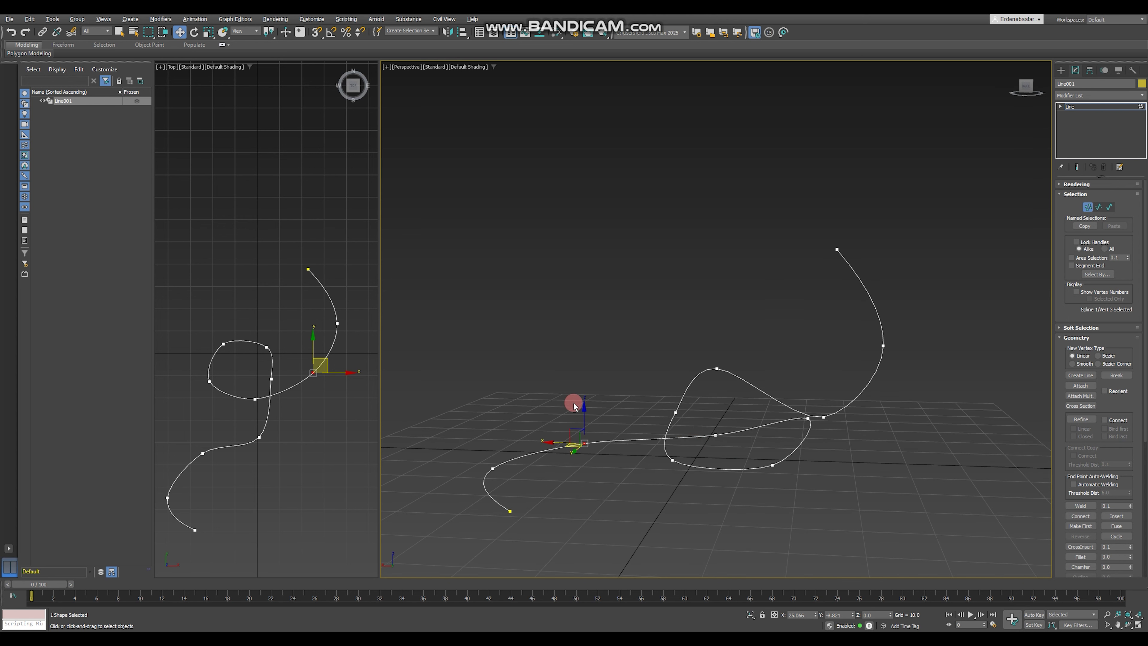
{"action": "left_click", "coordinate": [717, 436]}
{"action": "left_click", "coordinate": [673, 417]}
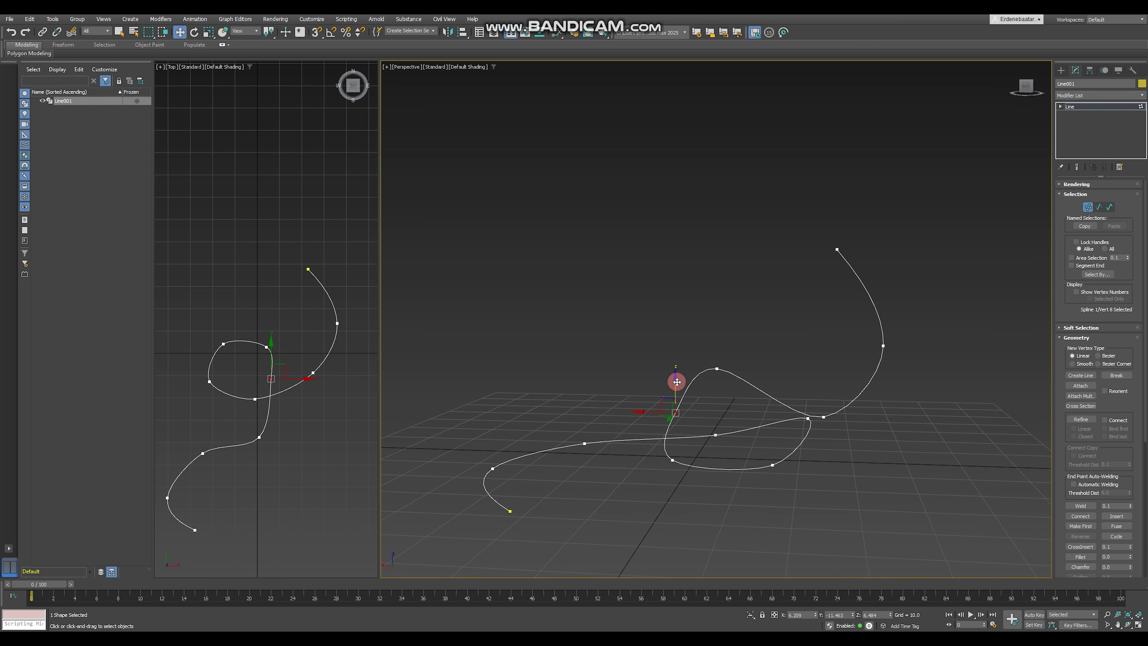
{"action": "left_click", "coordinate": [718, 368]}
{"action": "left_click_drag", "start_coordinate": [716, 322], "coordinate": [716, 301]}
{"action": "left_click", "coordinate": [674, 413]}
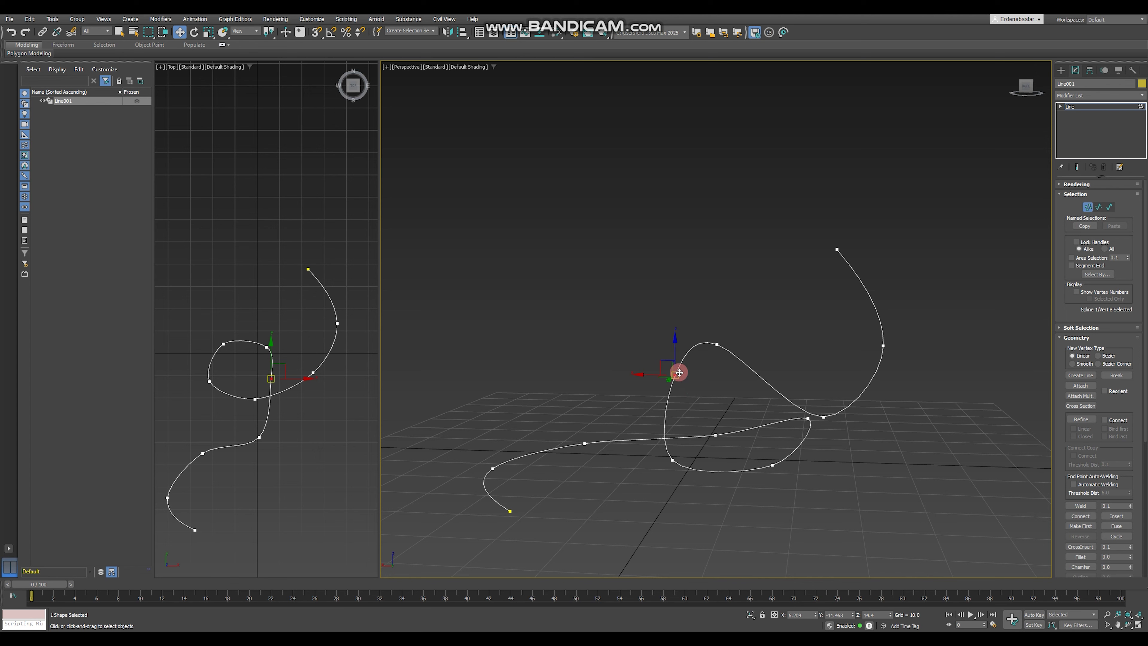
{"action": "middle_click_drag", "start_coordinate": [679, 372], "coordinate": [669, 394], "text": "alt"}
{"action": "left_click_drag", "start_coordinate": [669, 393], "coordinate": [636, 346]}
{"action": "middle_click_drag", "start_coordinate": [728, 364], "coordinate": [768, 362], "text": "alt"}
{"action": "left_click", "coordinate": [787, 462]}
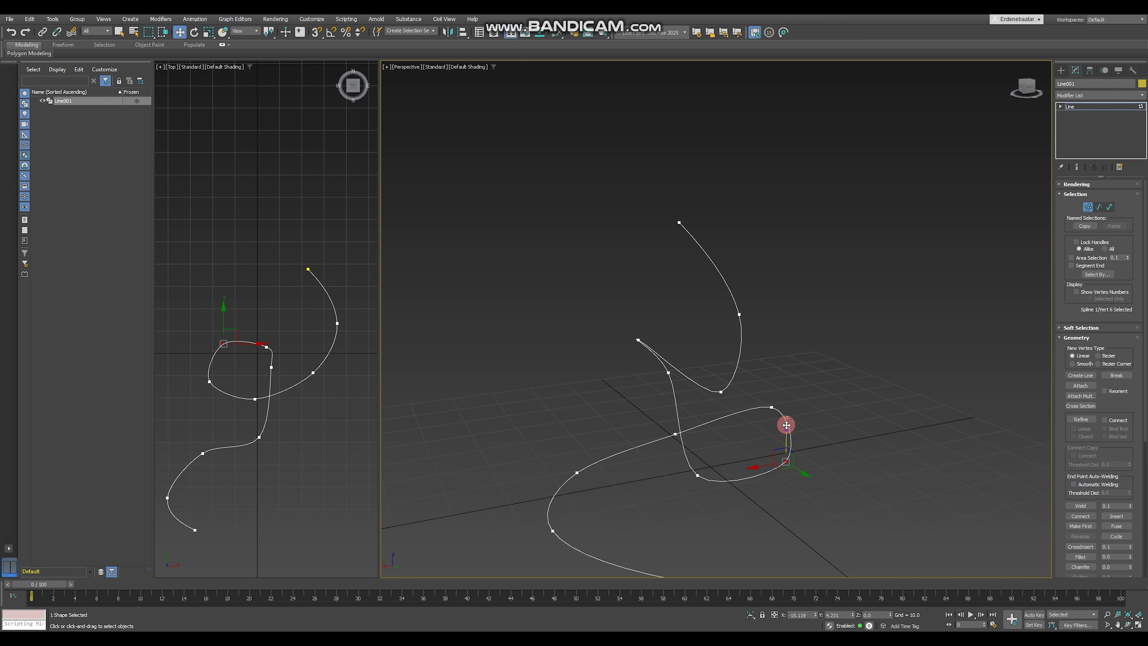
{"action": "left_click", "coordinate": [827, 407]}
{"action": "middle_click_drag", "start_coordinate": [828, 407], "coordinate": [769, 387], "text": "alt"}
{"action": "scroll", "coordinate": [685, 360], "scroll_direction": "down", "scroll_amount": 3}
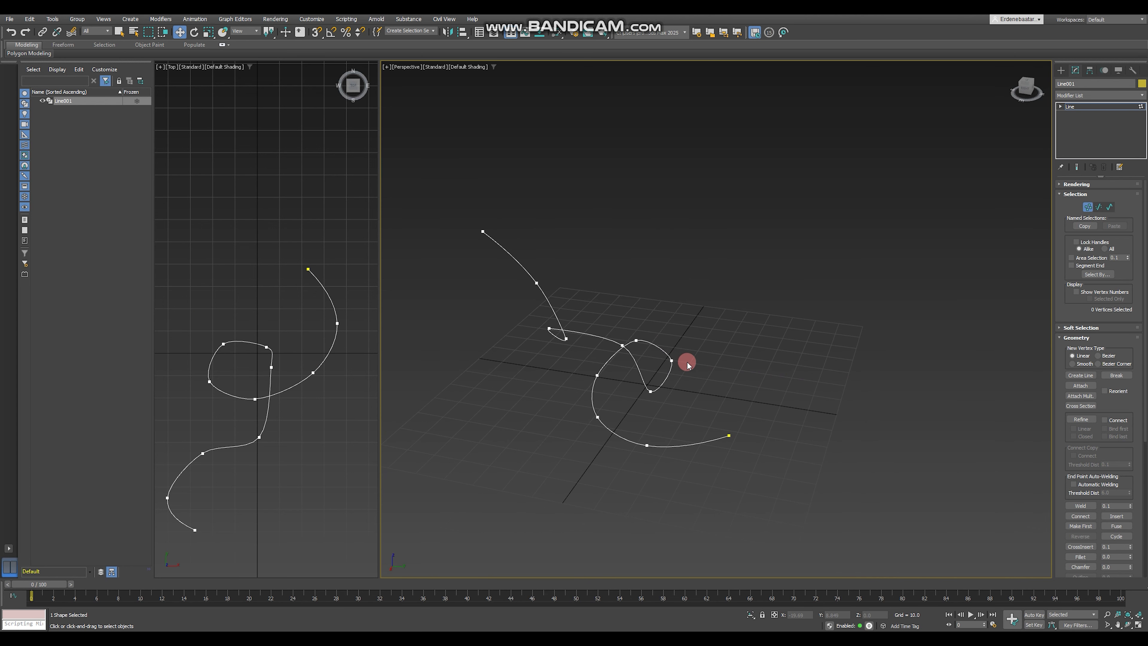
Step: Create a tyFlow object on the grid beside the spline path
{"action": "left_click", "coordinate": [1061, 70]}
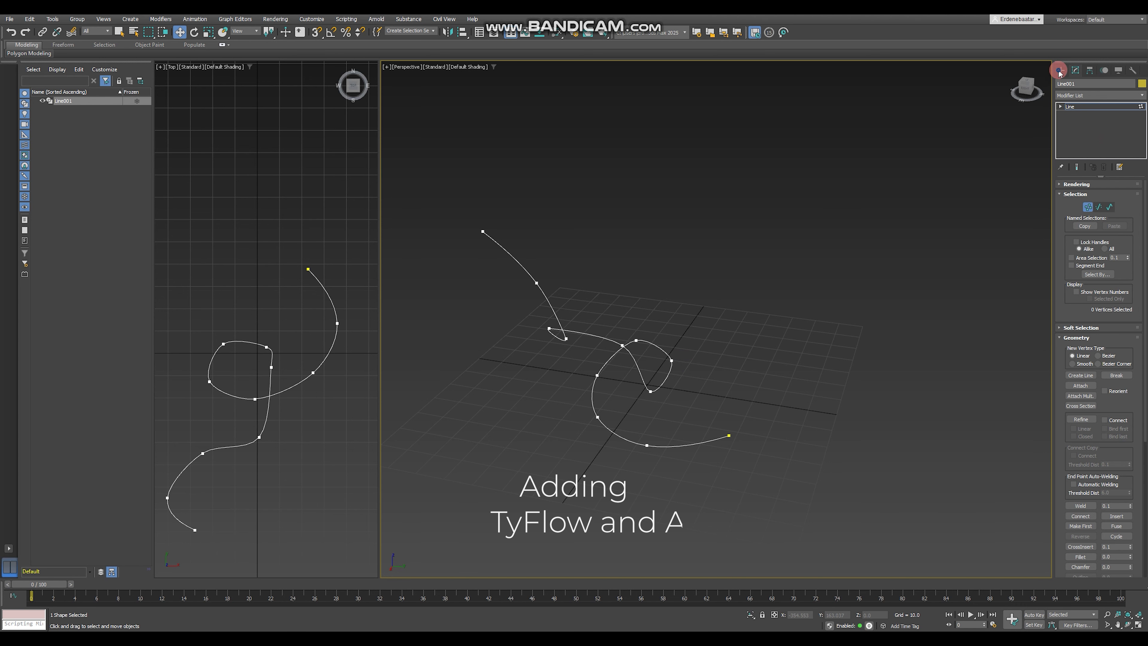
{"action": "left_click", "coordinate": [1061, 85]}
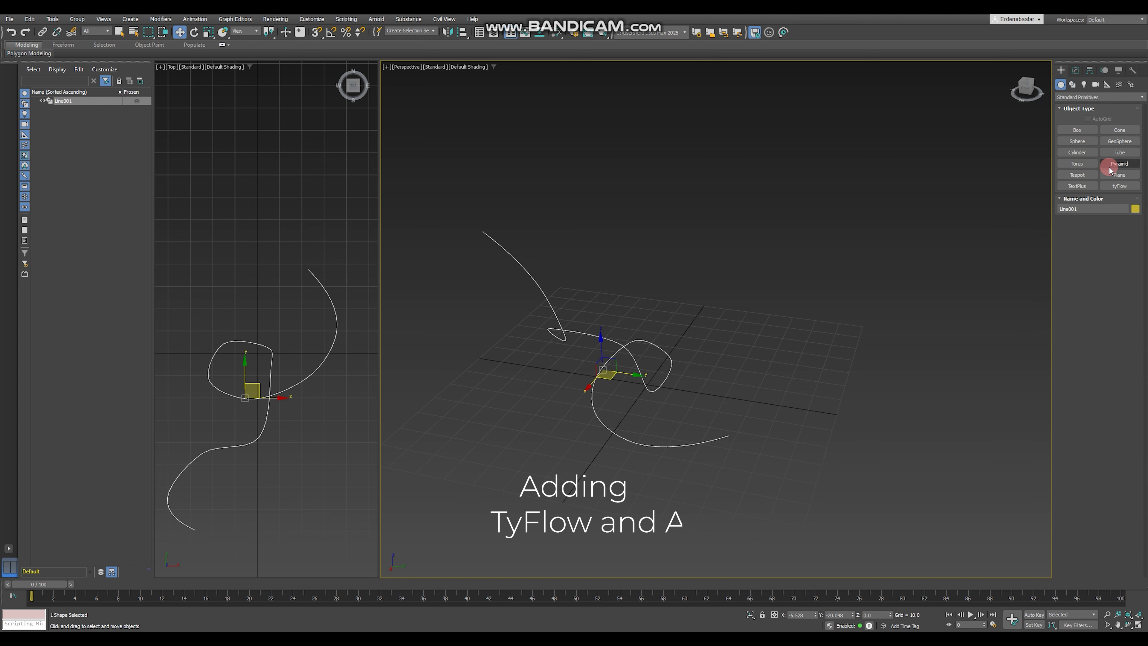
{"action": "left_click", "coordinate": [1120, 186]}
{"action": "left_click", "coordinate": [833, 350]}
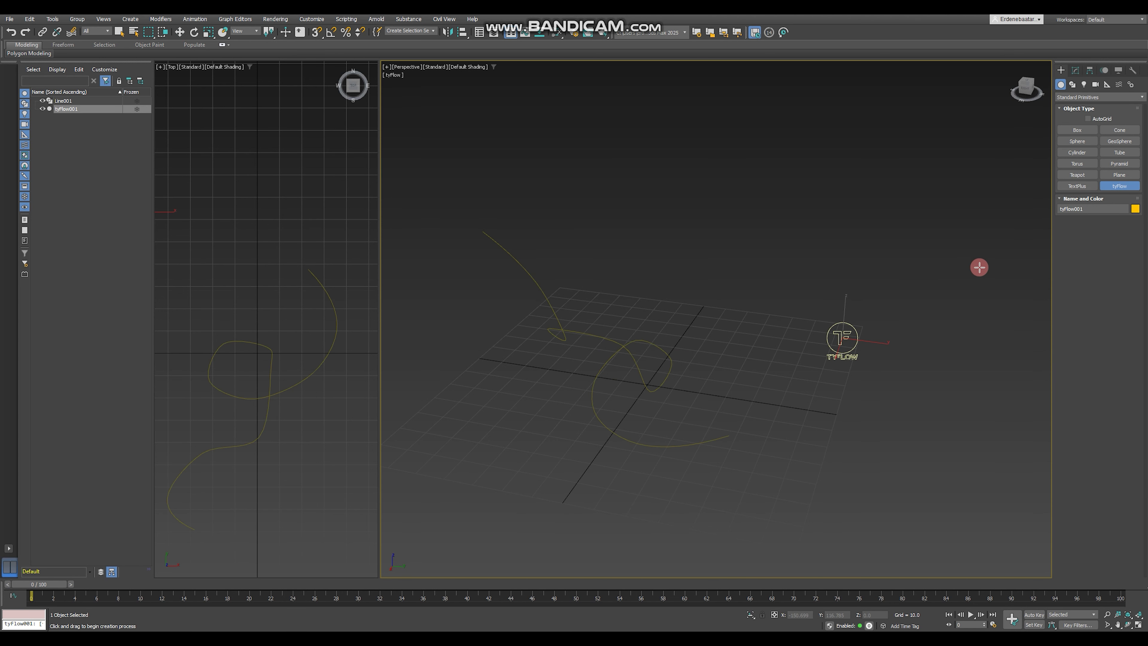
Step: Create a tyIcon helper from the tyFlow helper category next to the start of the spline
{"action": "left_click", "coordinate": [1108, 86]}
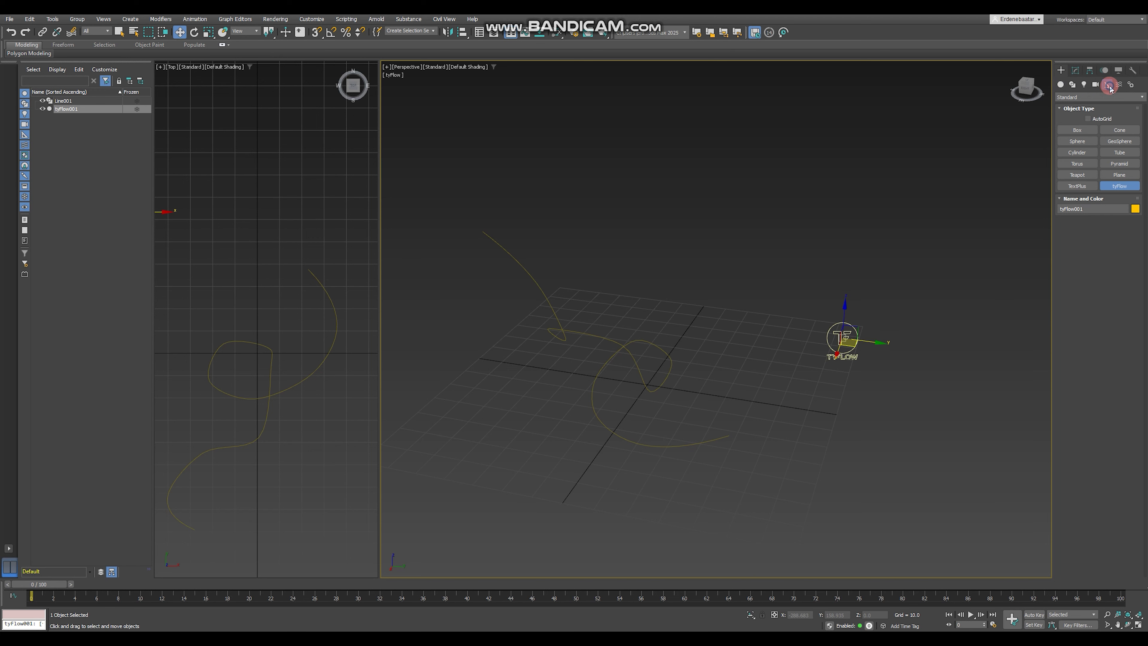
{"action": "left_click", "coordinate": [1094, 97]}
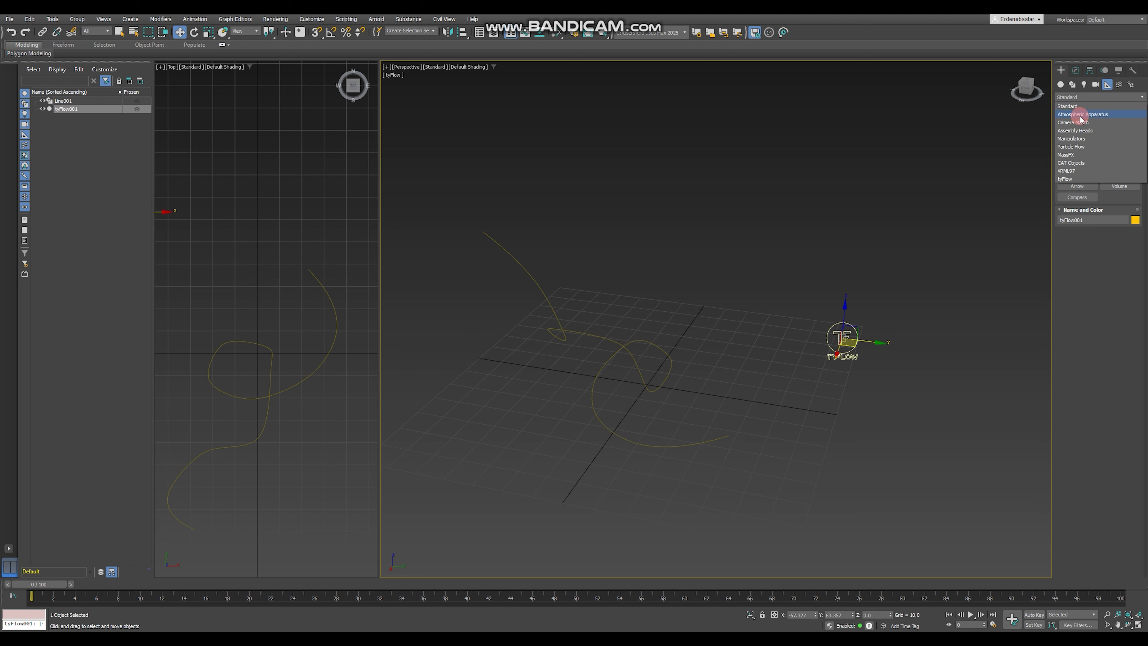
{"action": "left_click", "coordinate": [1067, 179]}
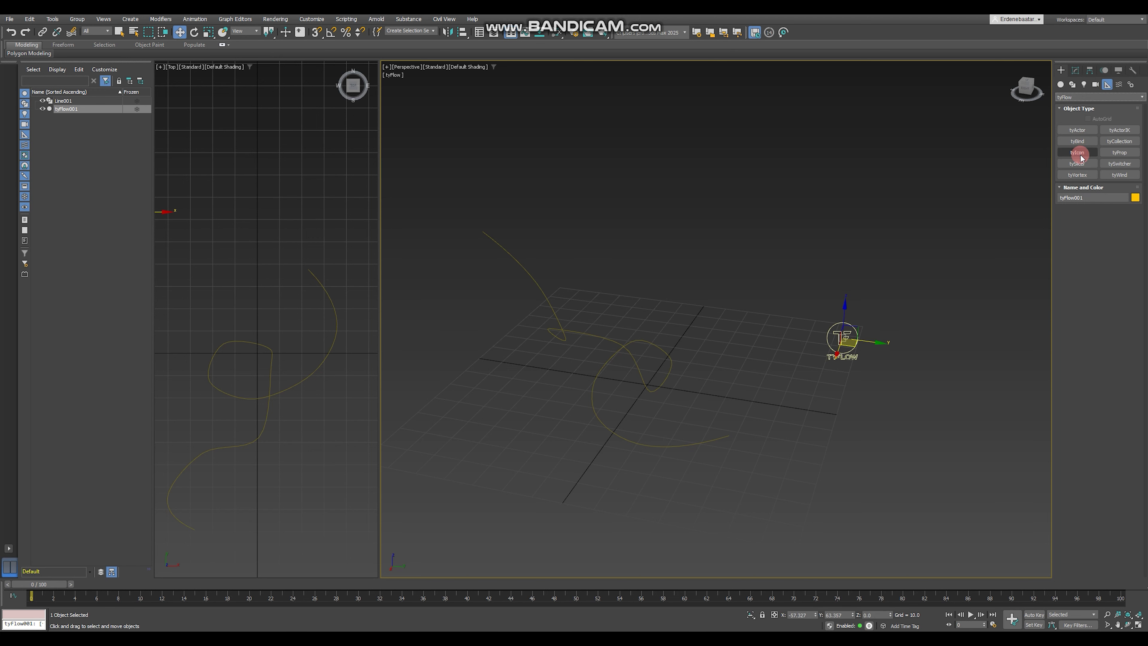
{"action": "left_click", "coordinate": [1077, 153]}
{"action": "scroll", "coordinate": [726, 441], "scroll_direction": "up", "scroll_amount": 6}
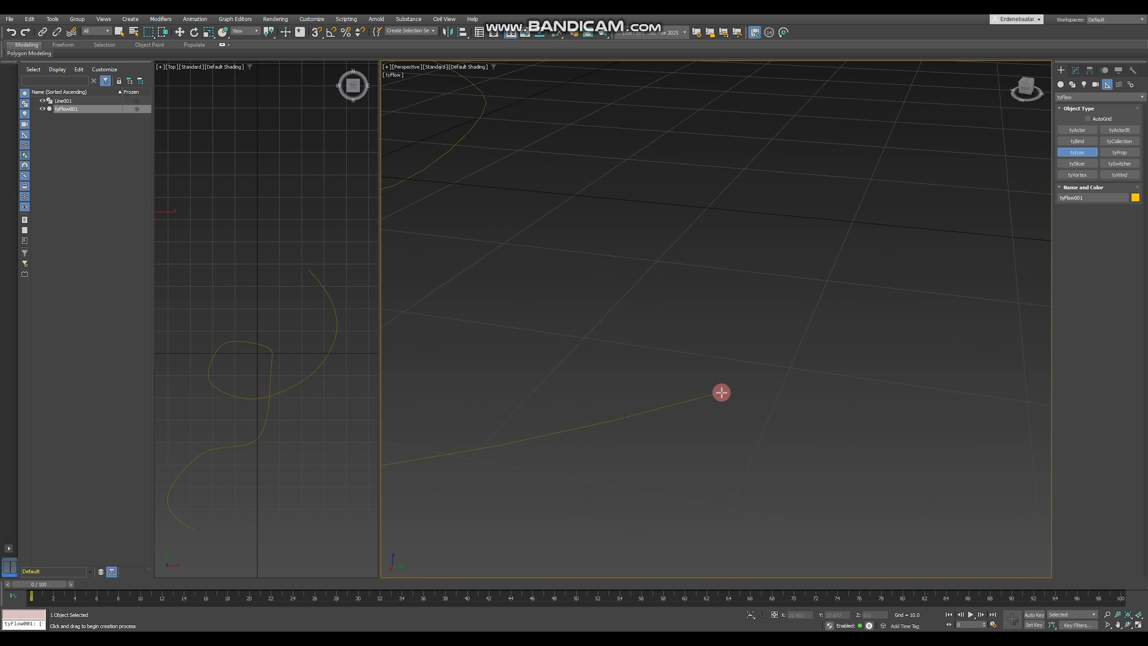
{"action": "left_click_drag", "start_coordinate": [721, 391], "coordinate": [933, 329]}
{"action": "scroll", "coordinate": [846, 317], "scroll_direction": "down", "scroll_amount": 3}
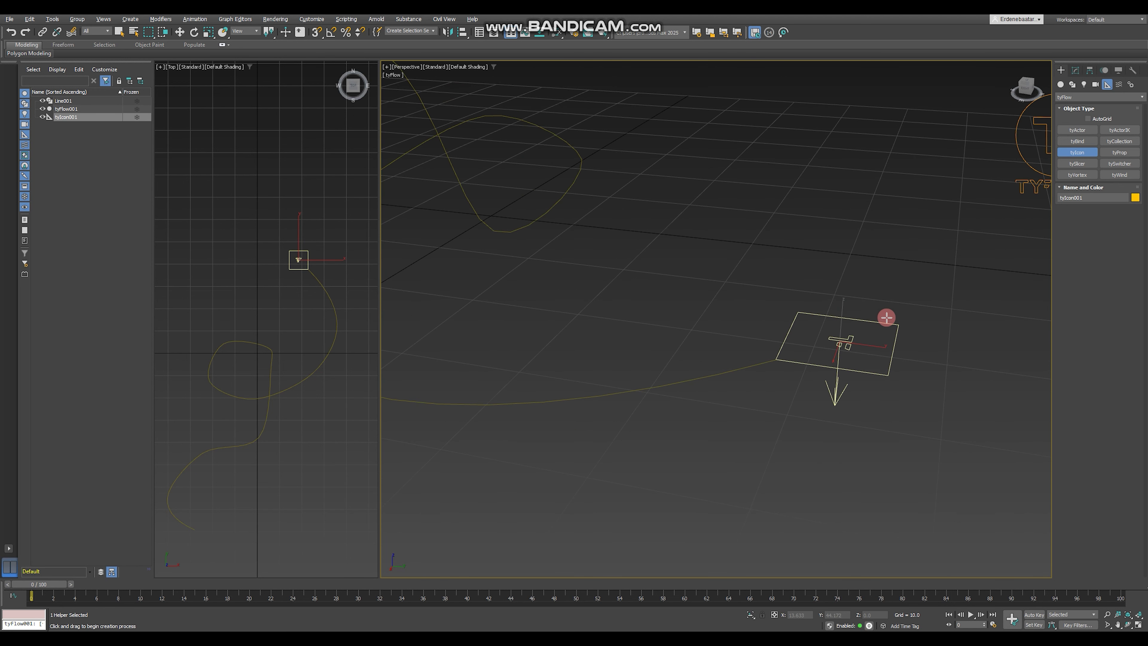
Step: Move the tyIcon onto the spline's start point, at about X 22.5, Y 37
{"action": "key", "text": "w"}
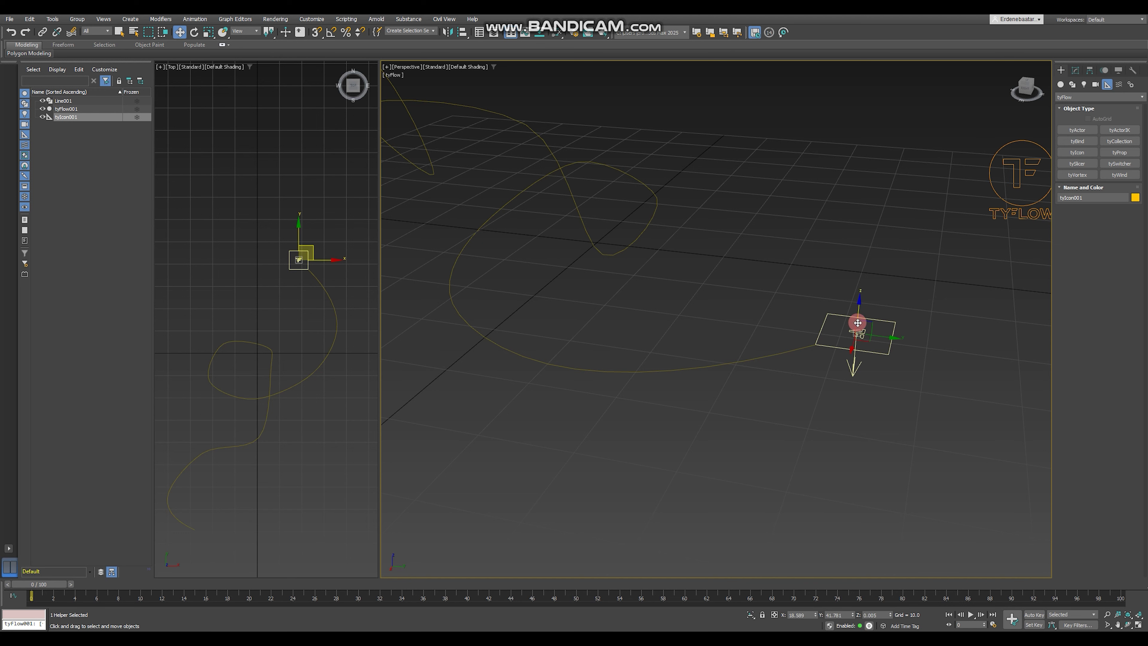
{"action": "left_click_drag", "start_coordinate": [864, 336], "coordinate": [823, 350]}
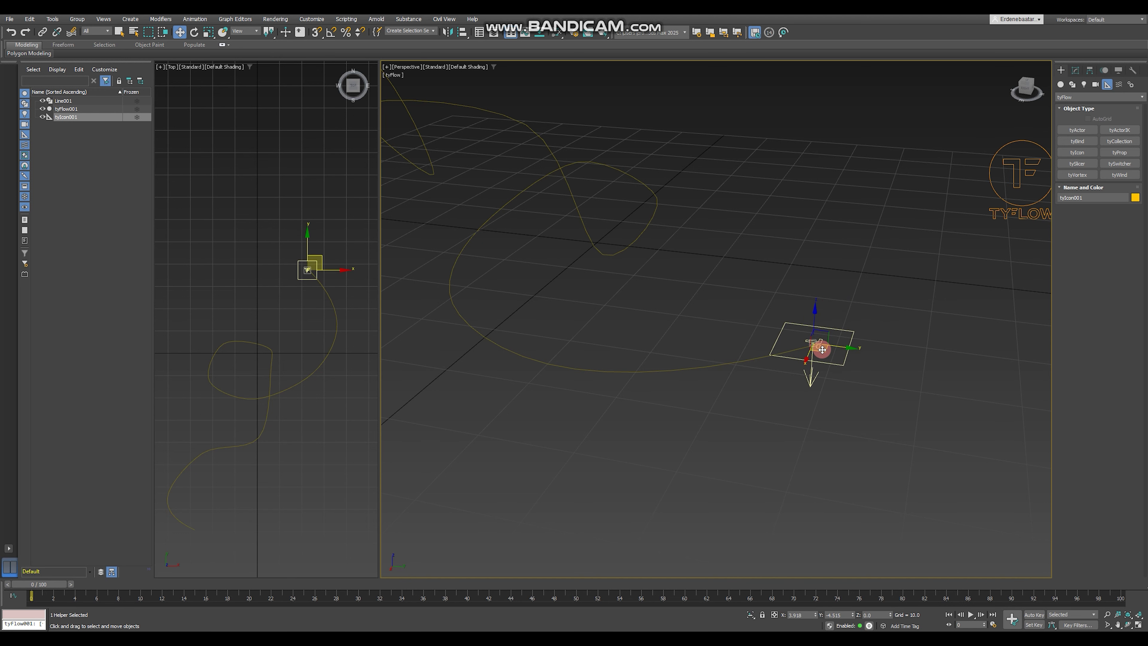
{"action": "scroll", "coordinate": [822, 349], "scroll_direction": "down", "scroll_amount": 5}
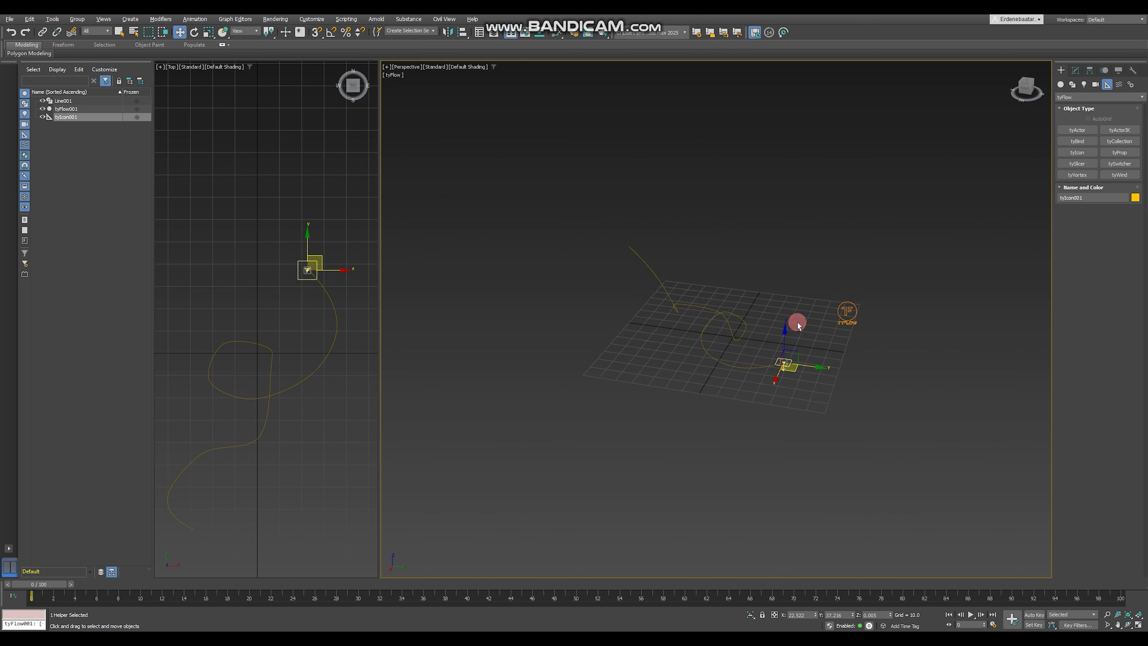
Step: Open the editor of the tyFlow object placed beside the spline path
{"action": "middle_click_drag", "start_coordinate": [798, 325], "coordinate": [781, 362], "text": "alt"}
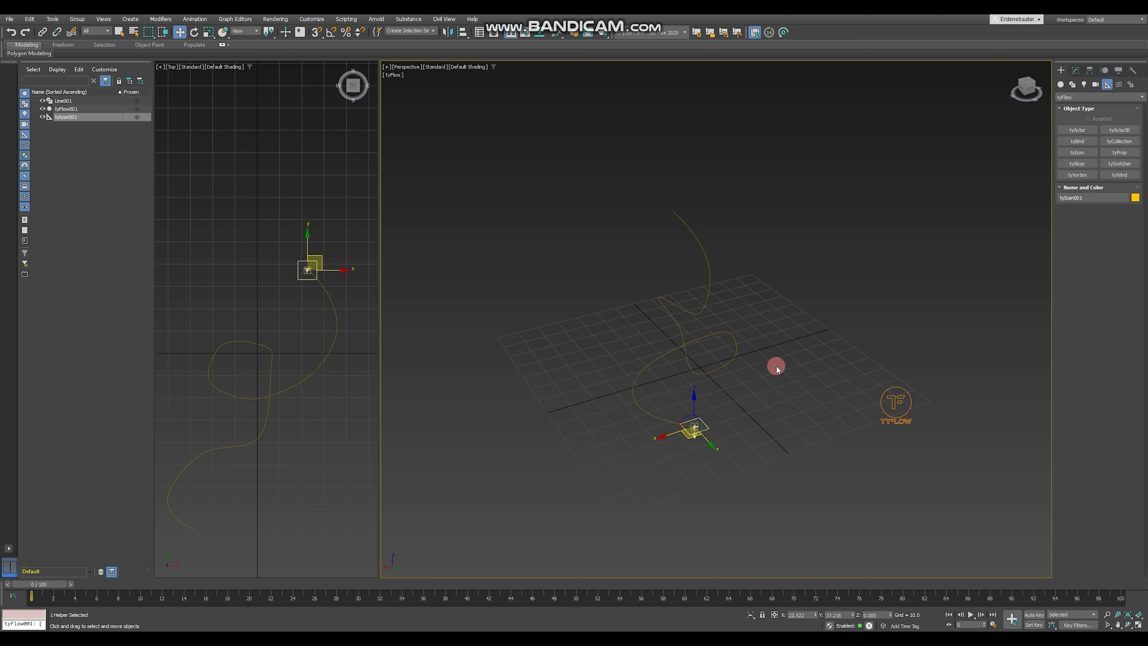
{"action": "left_click", "coordinate": [941, 263]}
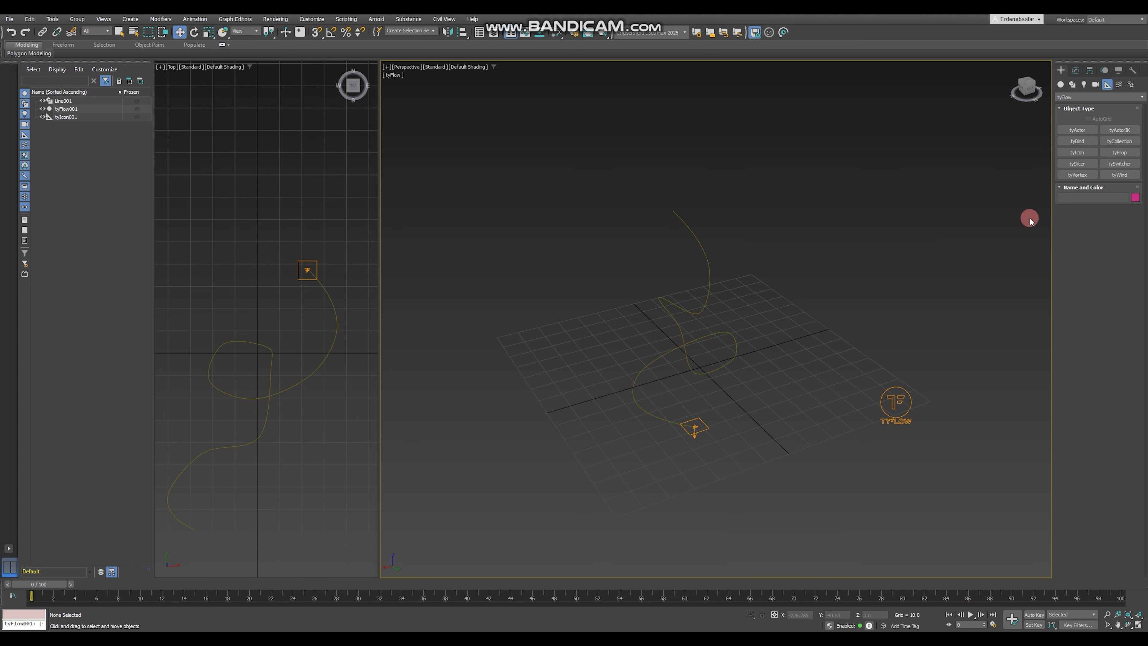
{"action": "left_click", "coordinate": [1075, 71]}
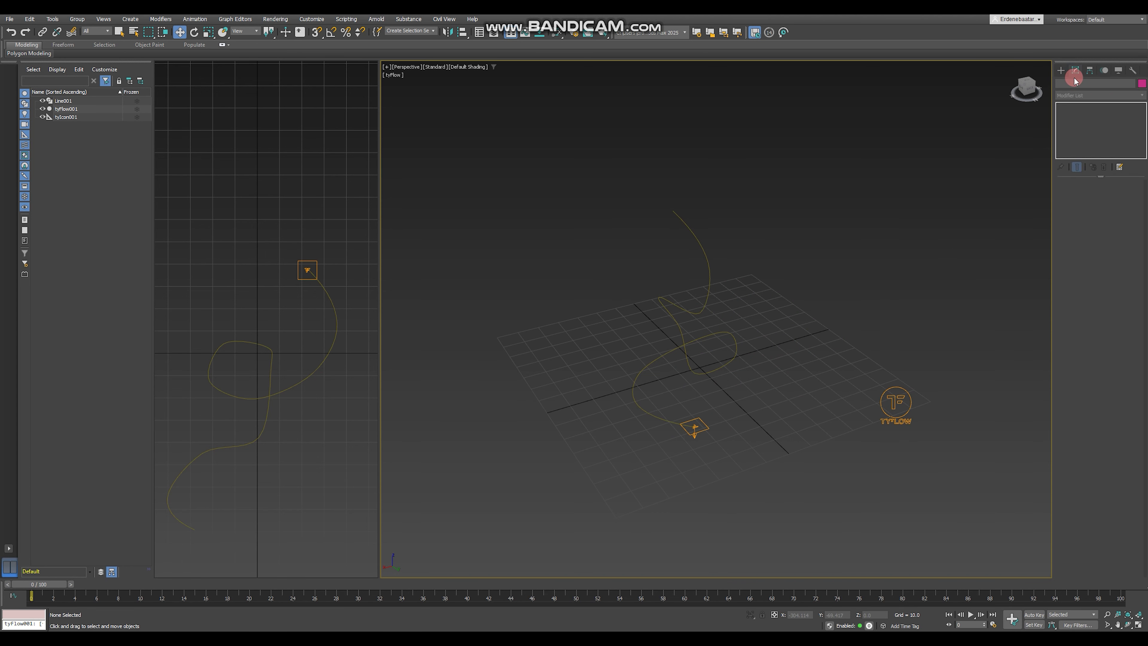
{"action": "left_click", "coordinate": [1060, 70]}
{"action": "left_click", "coordinate": [1075, 69]}
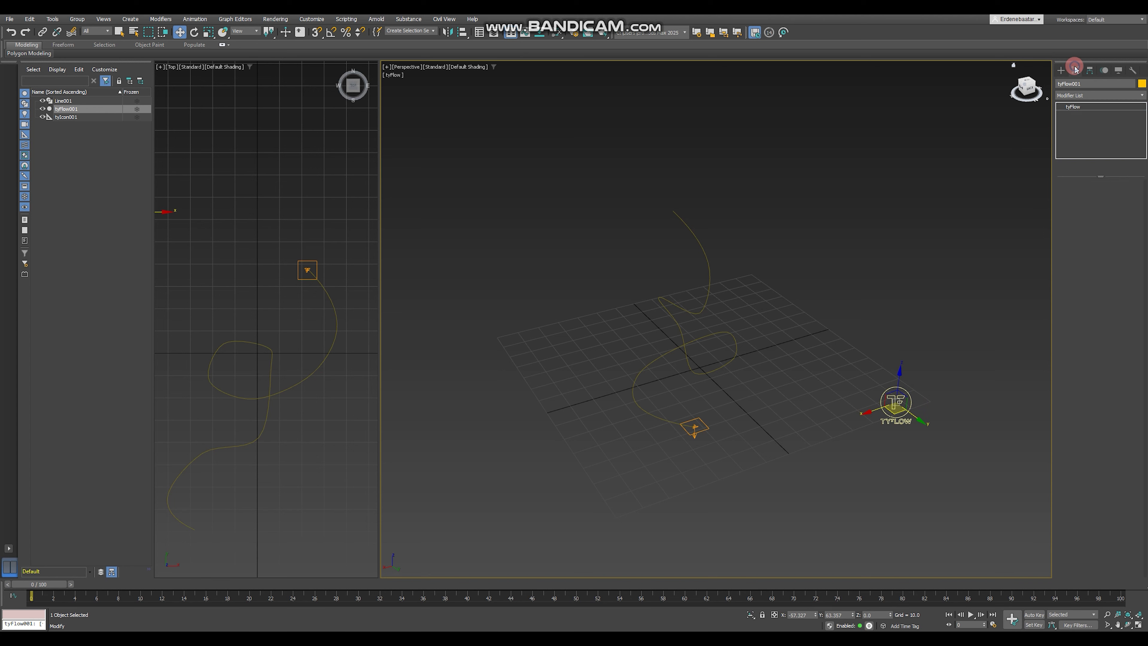
{"action": "left_click", "coordinate": [1093, 203]}
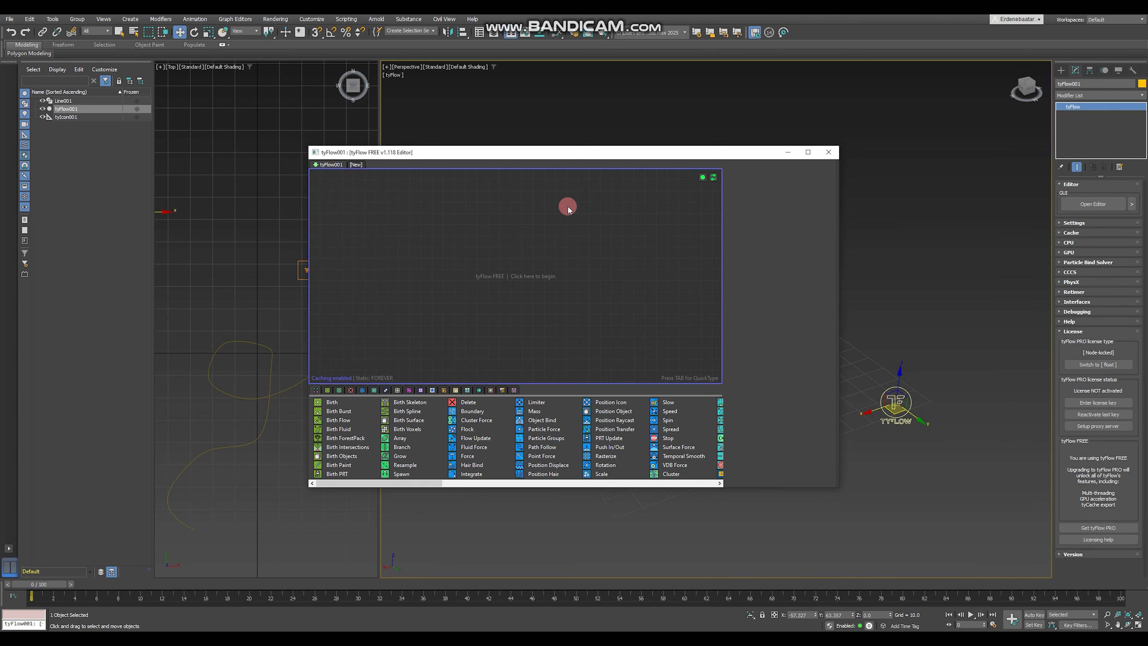
Step: Move the tyFlow editor window aside and add a Birth operator to the empty flow canvas as a new event
{"action": "left_click_drag", "start_coordinate": [580, 154], "coordinate": [397, 130]}
{"action": "left_click_drag", "start_coordinate": [151, 381], "coordinate": [143, 383]}
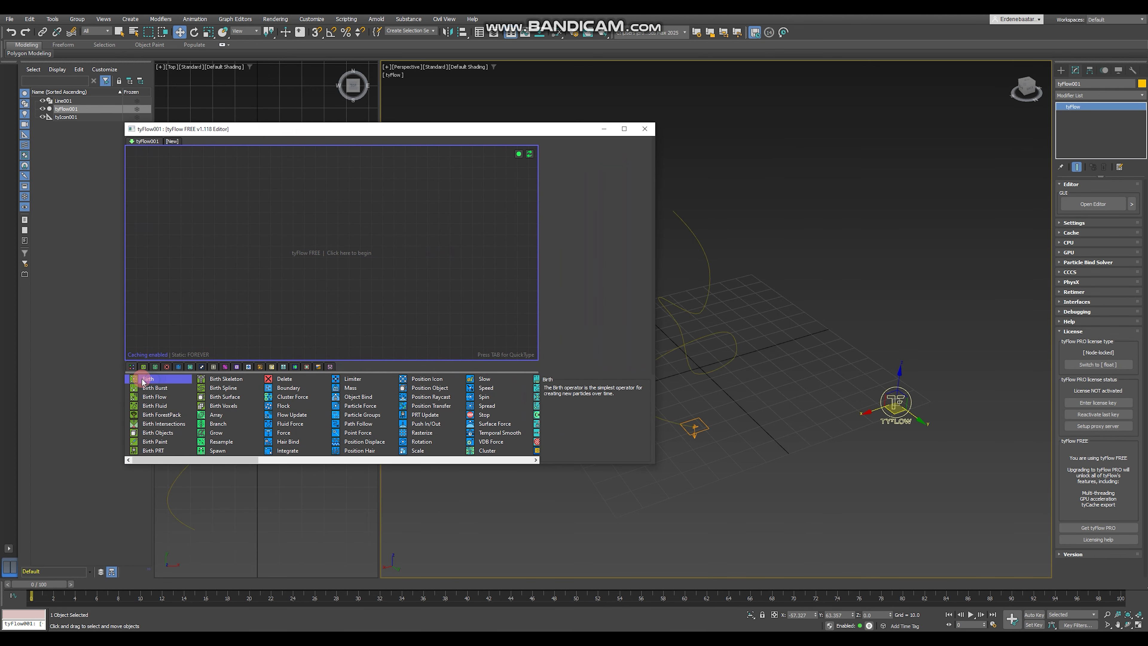
{"action": "left_click_drag", "start_coordinate": [262, 241], "coordinate": [279, 221]}
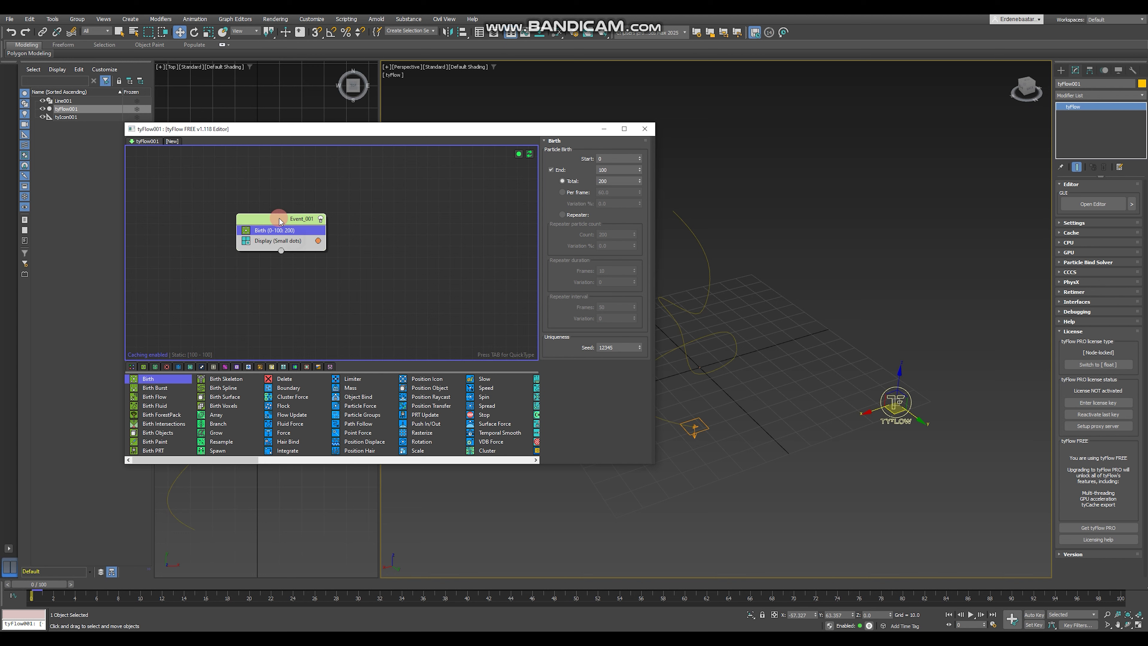
Step: Add a Position Icon operator below Birth in the event and assign the tyIcon at the spline's start as its icon
{"action": "left_click", "coordinate": [294, 231]}
{"action": "key", "text": "Tab"}
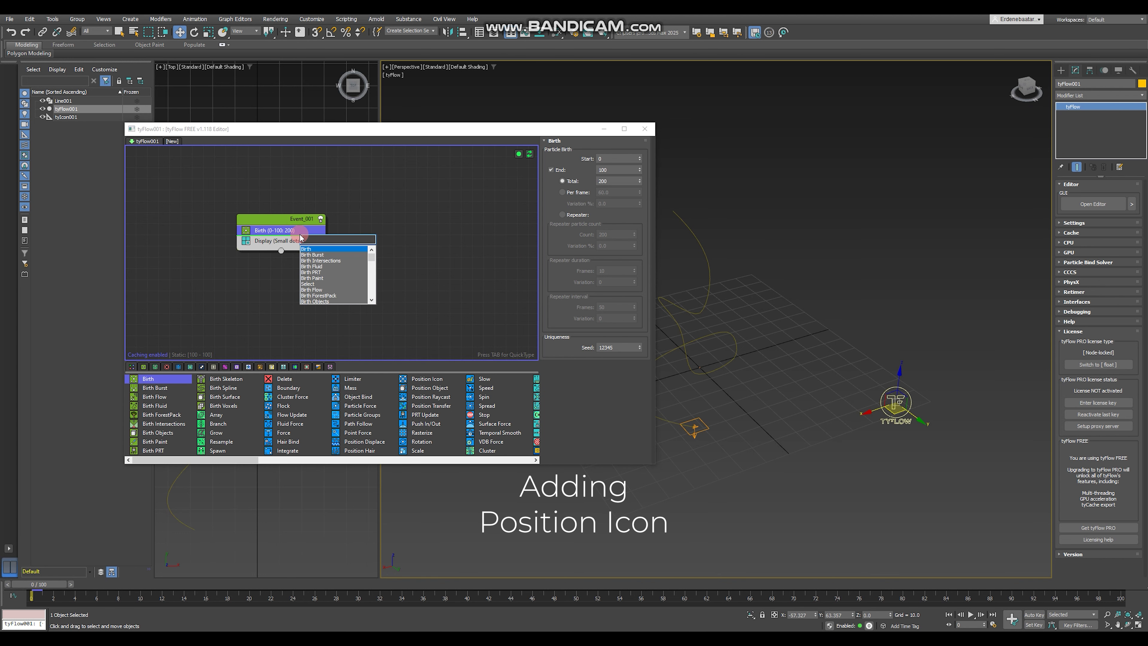
{"action": "type", "text": "position ico"}
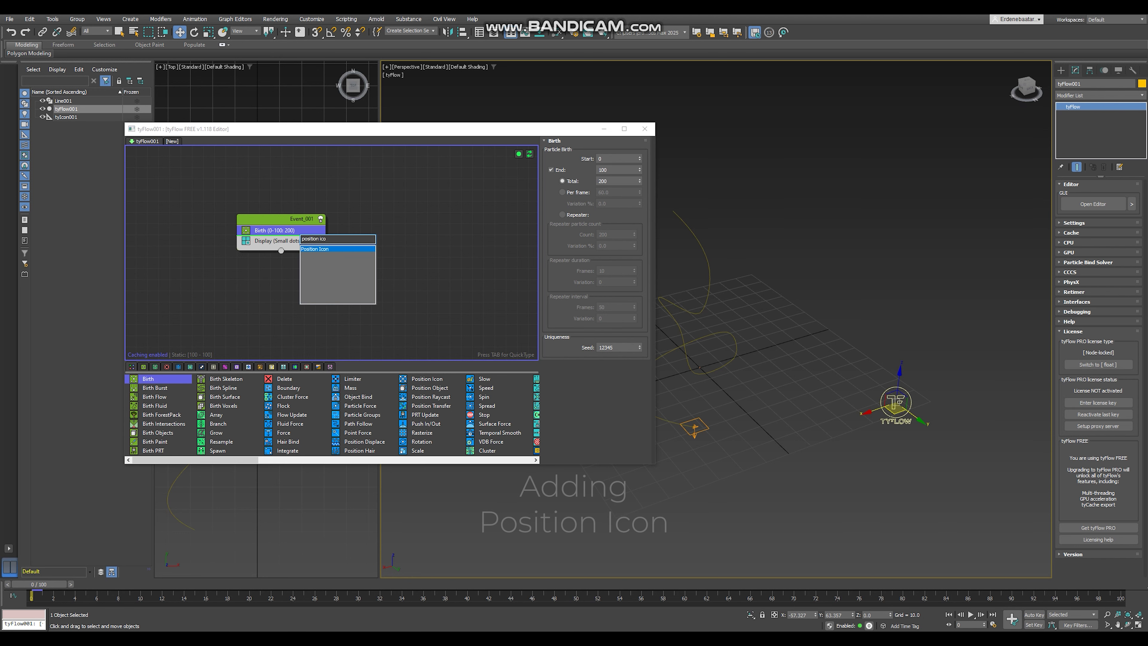
{"action": "left_click", "coordinate": [317, 260]}
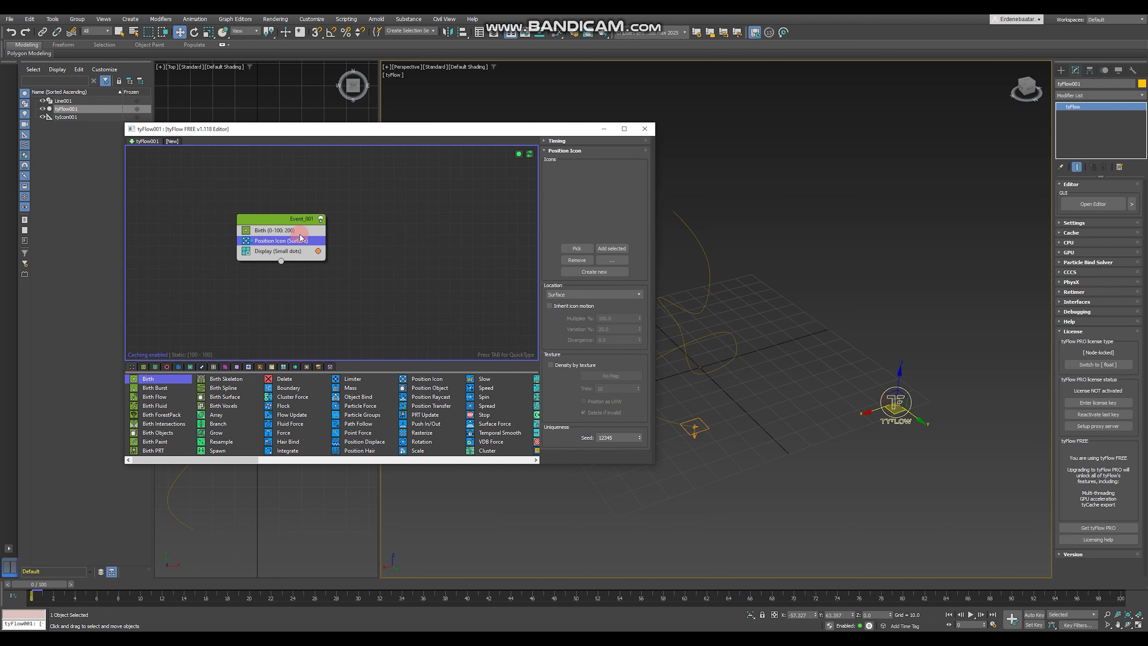
{"action": "left_click", "coordinate": [580, 249]}
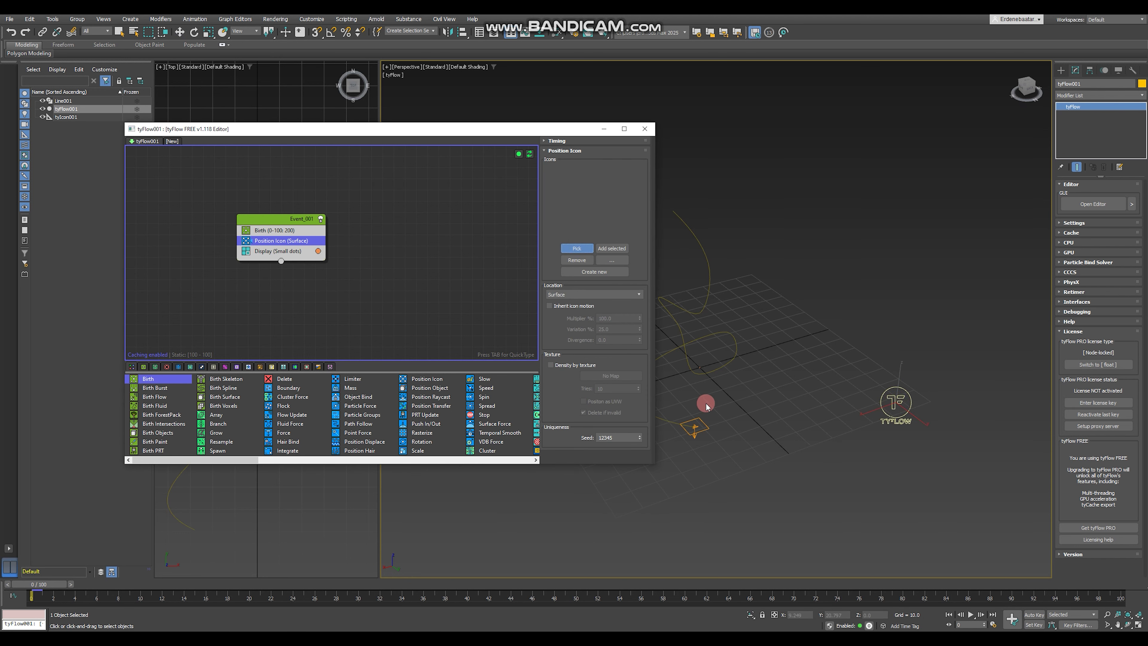
{"action": "left_click", "coordinate": [708, 425]}
{"action": "left_click", "coordinate": [515, 218]}
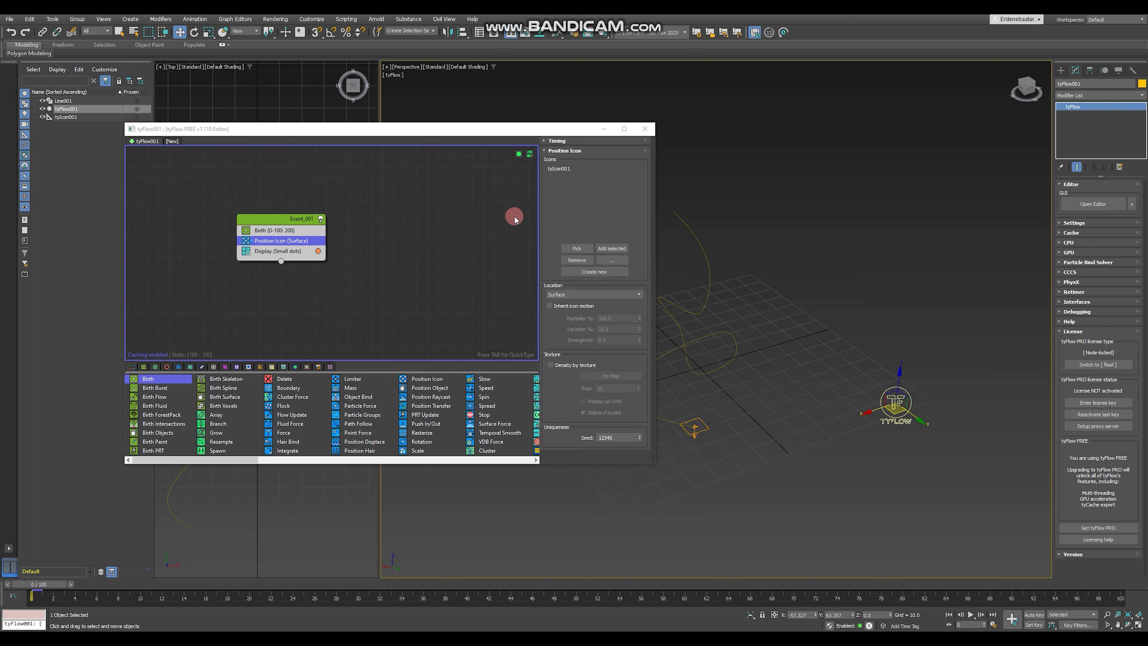
Step: Add a Path Follow operator below Position Icon in the event
{"action": "left_click", "coordinate": [302, 250]}
{"action": "left_click", "coordinate": [306, 245]}
{"action": "key", "text": "Tab"}
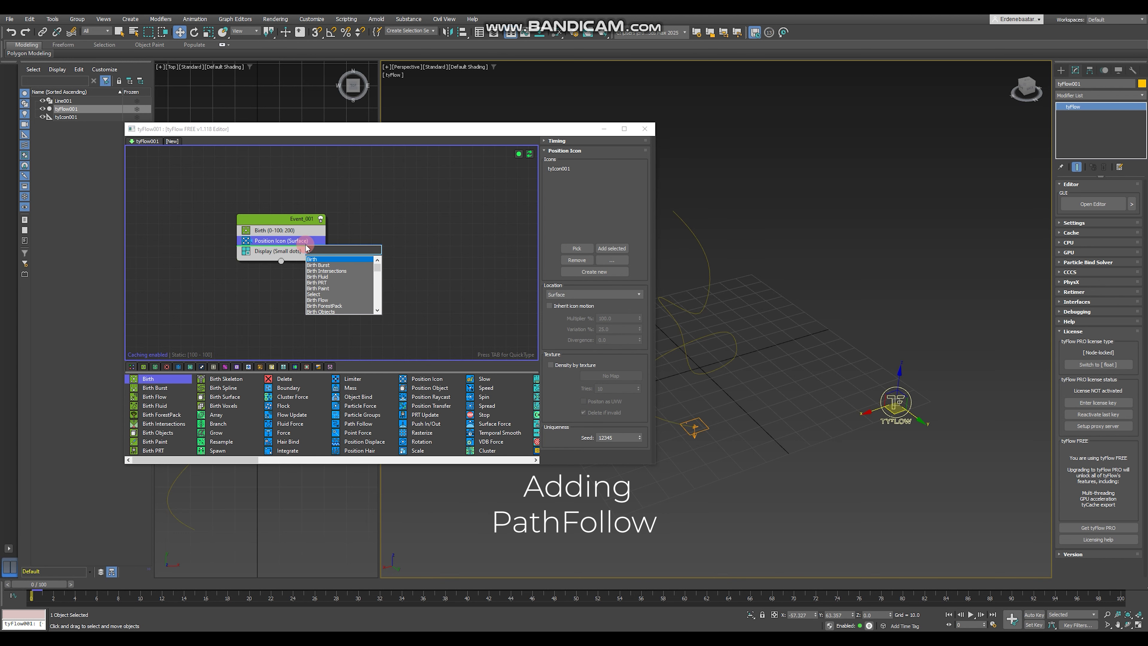
{"action": "type", "text": "path follow"}
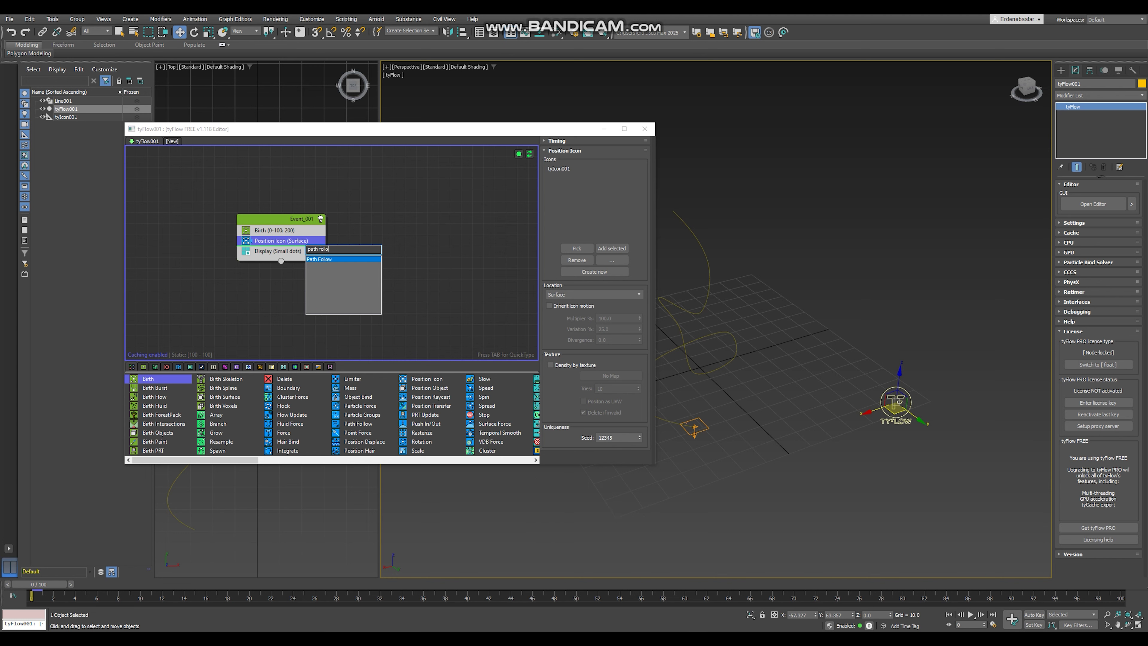
{"action": "left_click", "coordinate": [321, 260]}
{"action": "left_click", "coordinate": [318, 261]}
{"action": "left_click", "coordinate": [349, 239]}
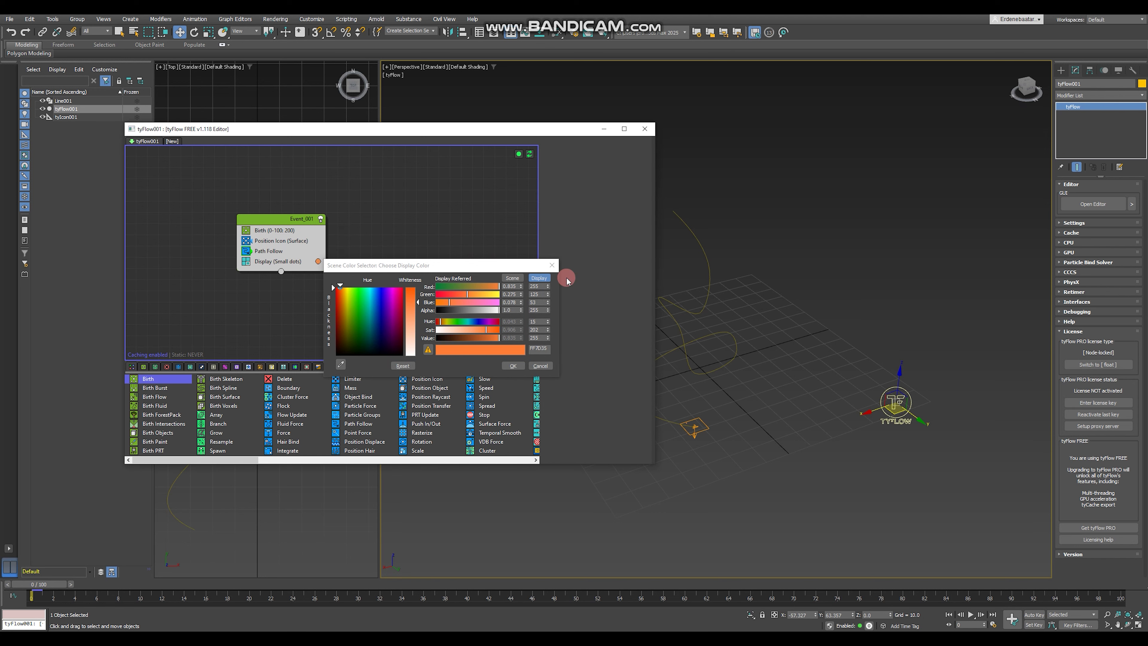
{"action": "left_click", "coordinate": [567, 281]}
Step: Assign the curved spline Line001 as the path object of the Path Follow operator
{"action": "left_click", "coordinate": [268, 251]}
{"action": "left_click", "coordinate": [579, 280]}
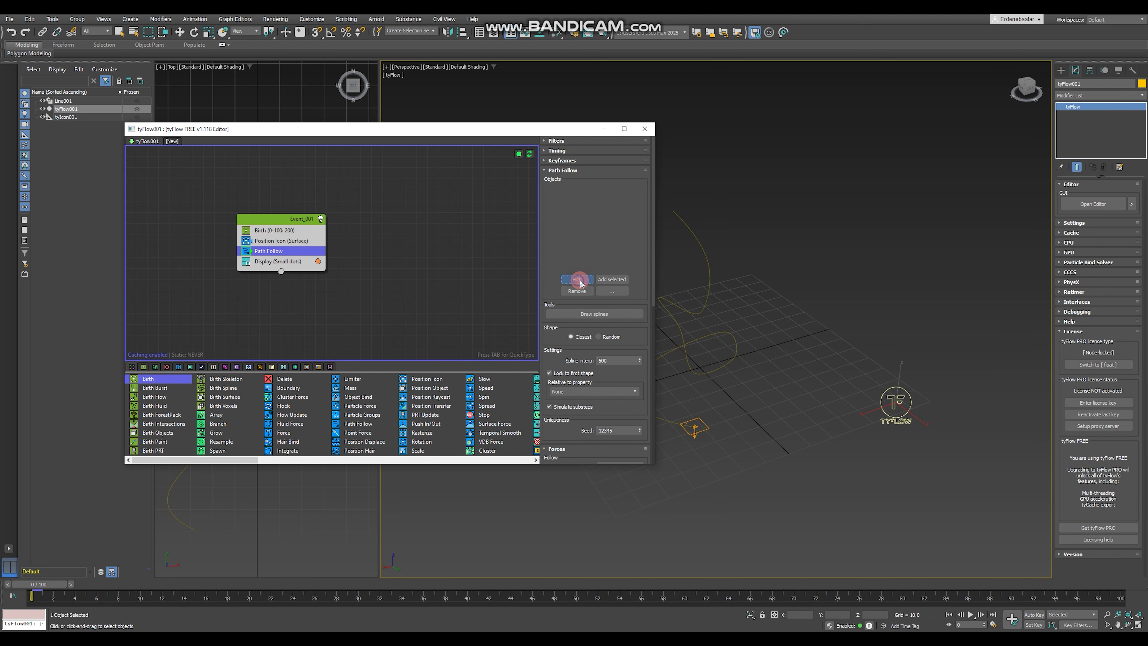
{"action": "middle_click_drag", "start_coordinate": [679, 328], "coordinate": [766, 336], "text": "alt"}
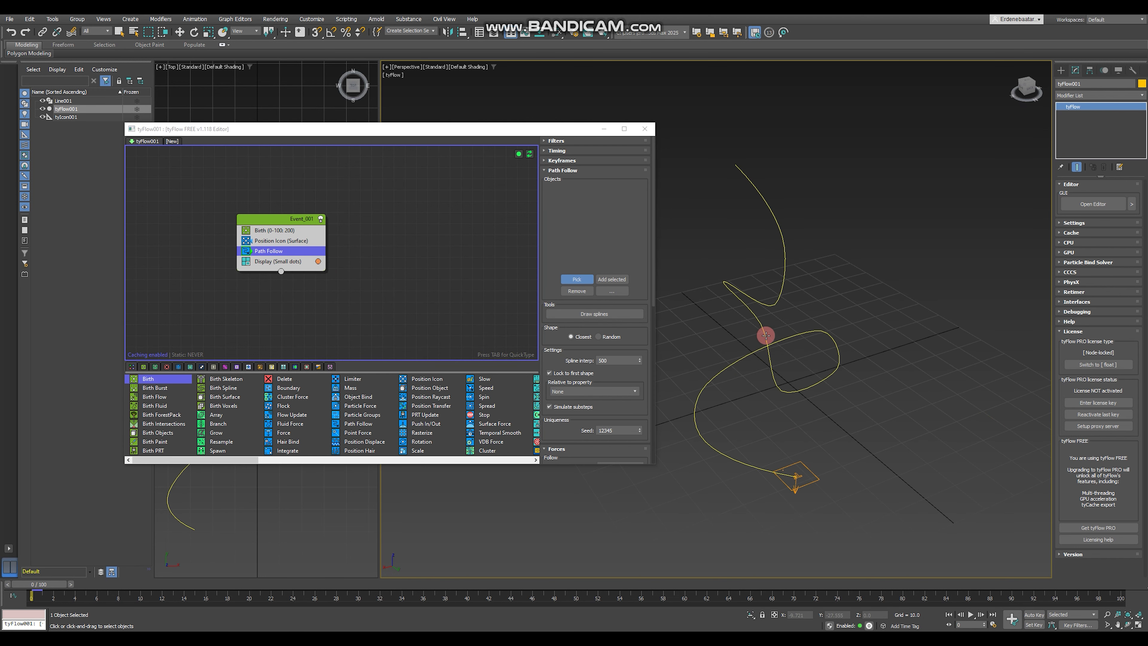
{"action": "left_click", "coordinate": [766, 335]}
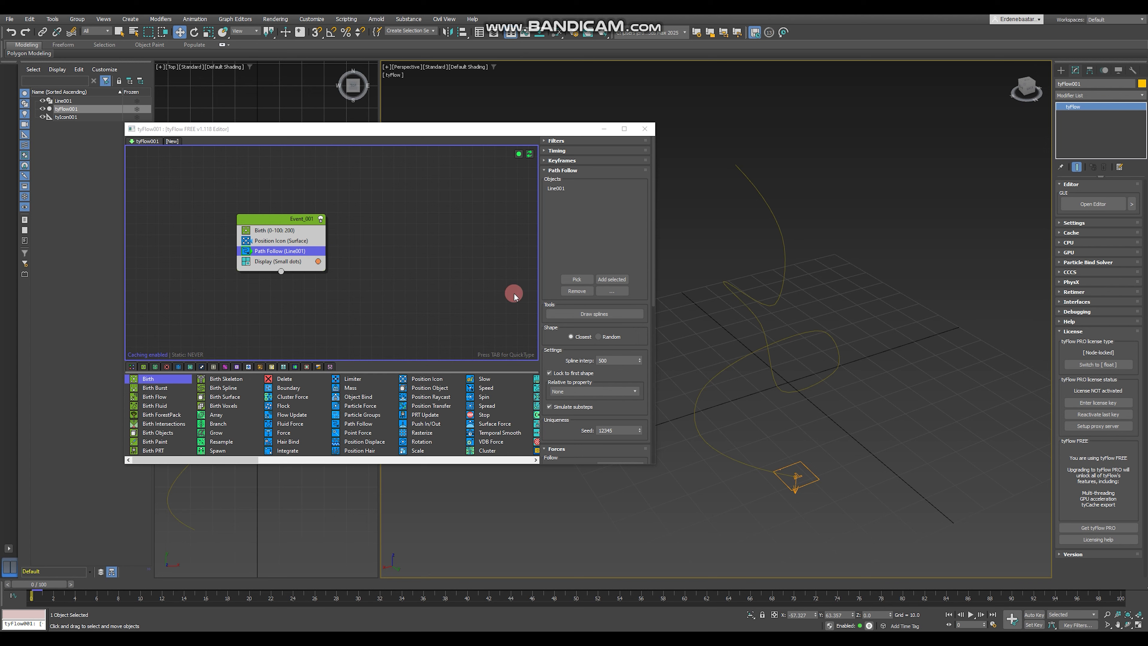
Step: Add a Slow operator between Path Follow and Display in the event
{"action": "left_click", "coordinate": [318, 261]}
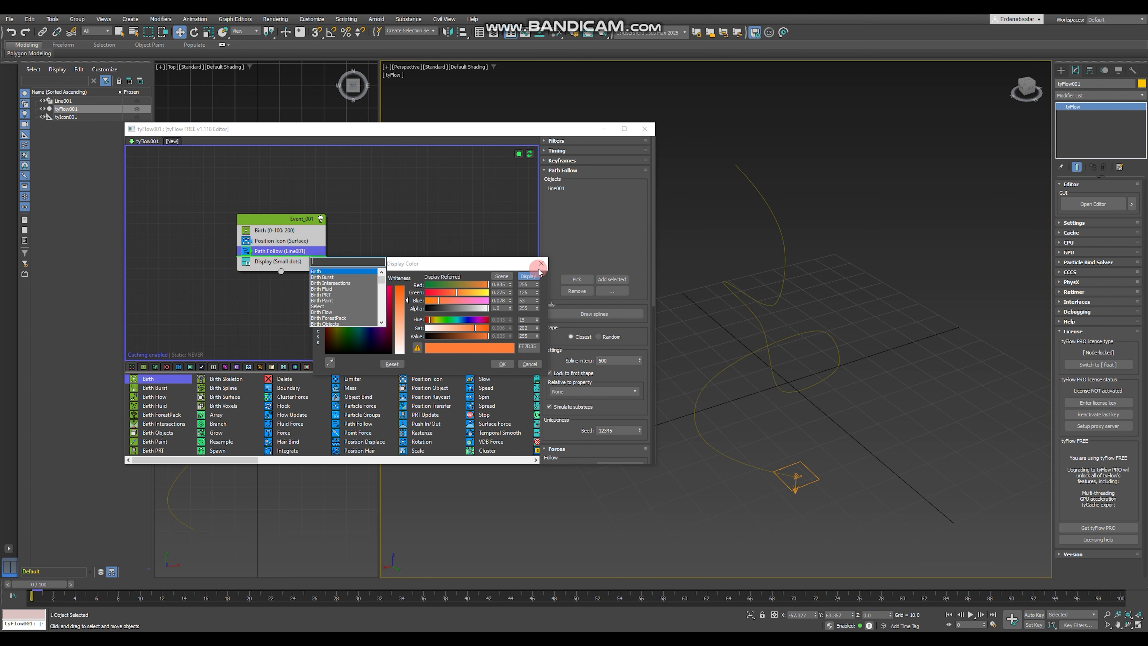
{"action": "left_click", "coordinate": [541, 263]}
{"action": "left_click", "coordinate": [307, 259]}
{"action": "key", "text": "Tab"}
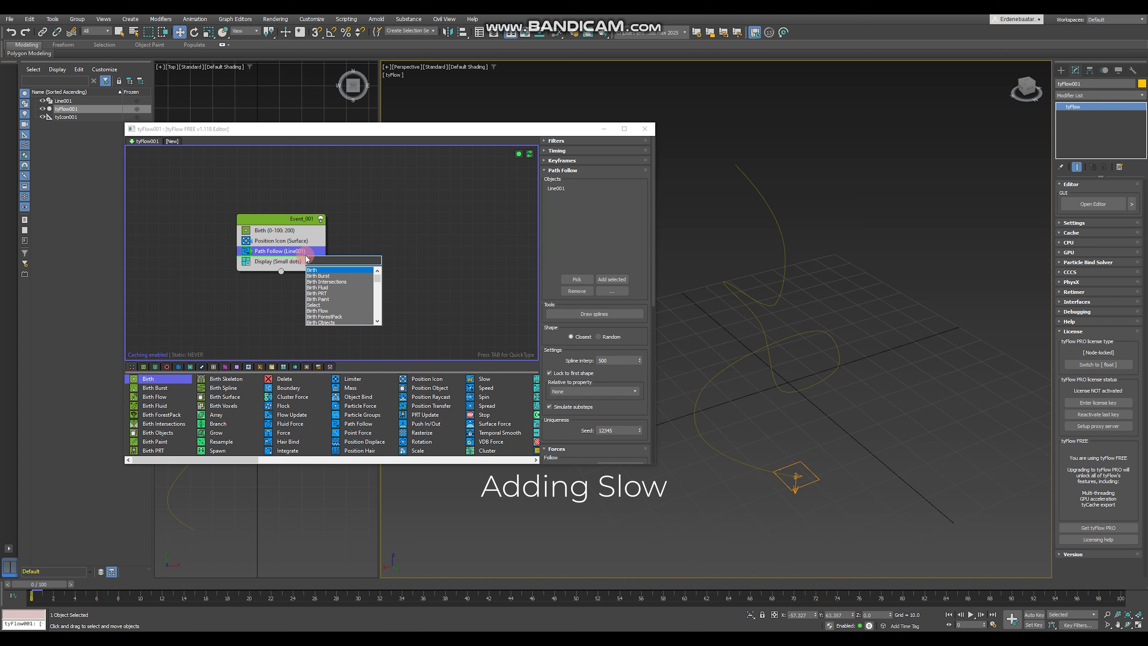
{"action": "type", "text": "Slow"}
{"action": "key", "text": "Return"}
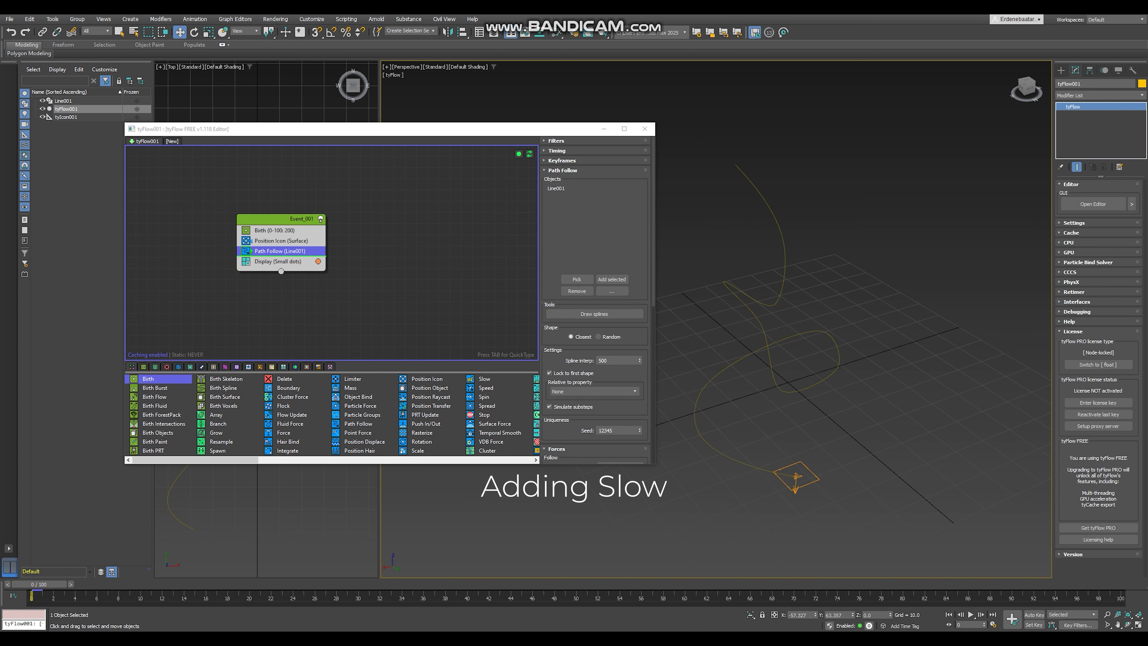
{"action": "left_click", "coordinate": [371, 262]}
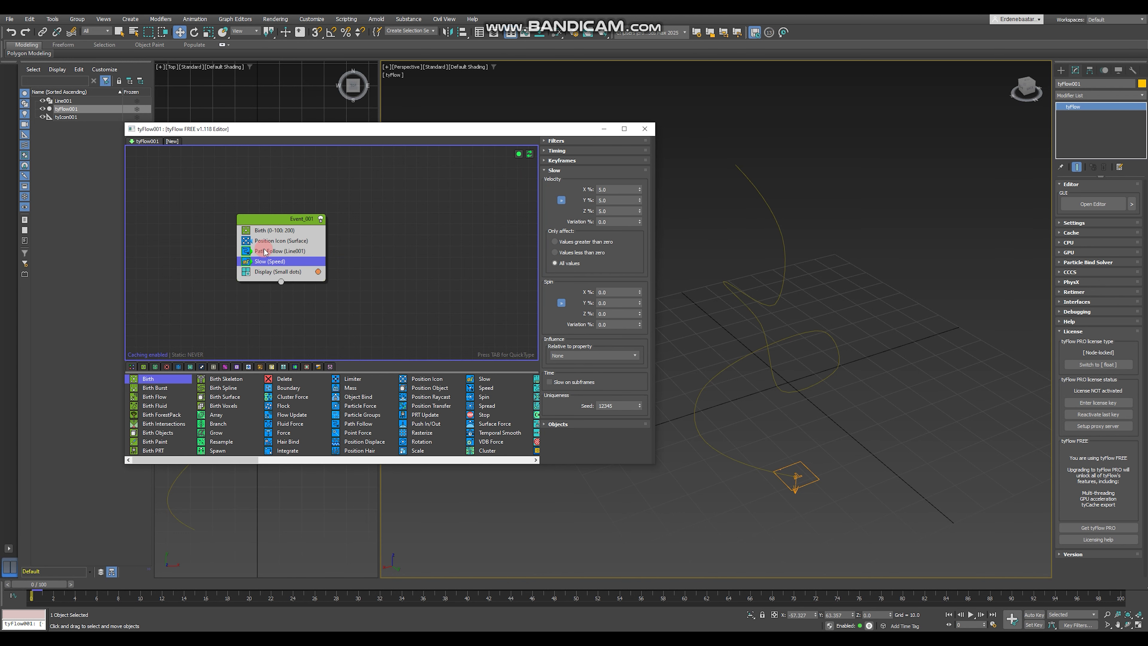
Step: Set the Birth operator's total to 800 particles
{"action": "left_click", "coordinate": [299, 240]}
{"action": "left_click", "coordinate": [303, 231]}
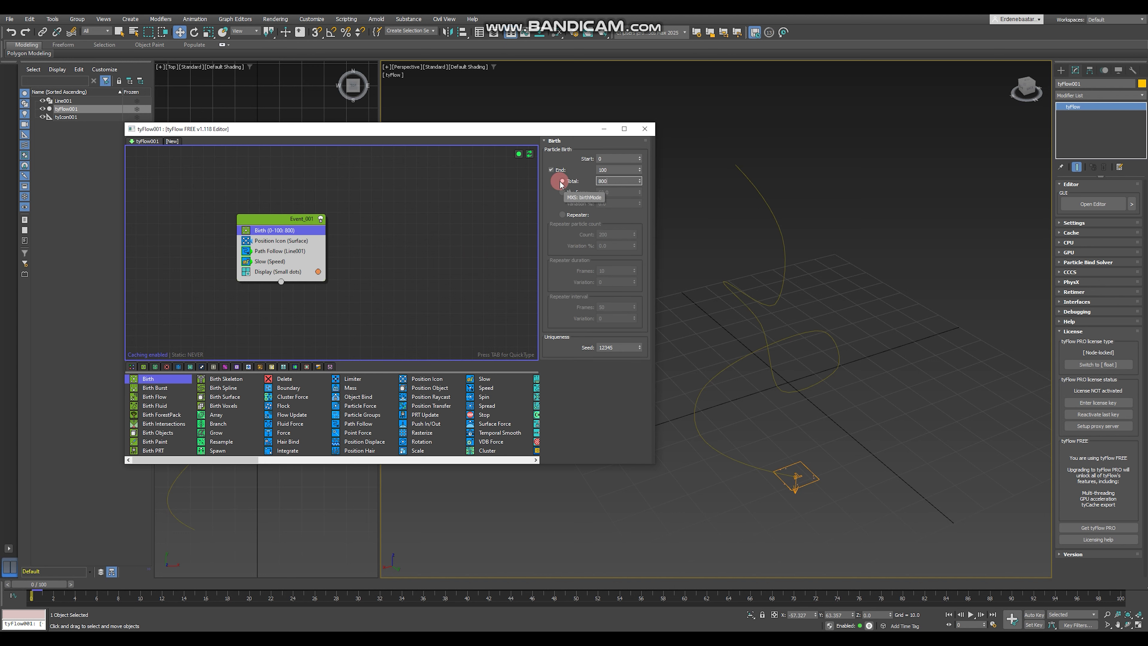
{"action": "left_click", "coordinate": [290, 241]}
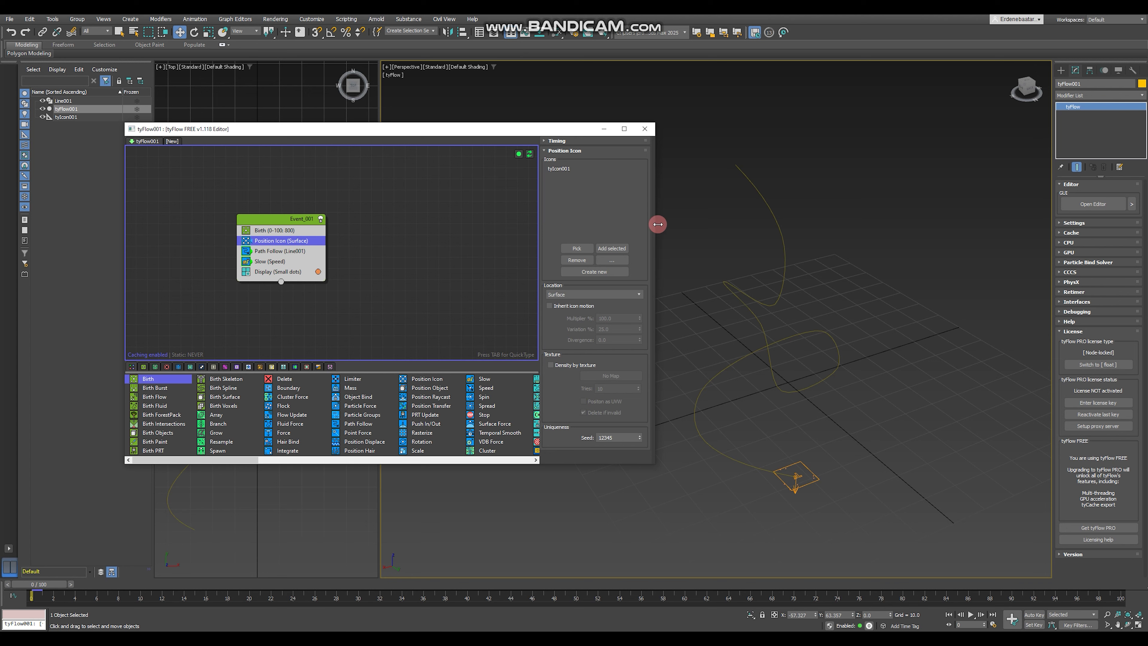
Step: Show the Forces settings of Path Follow and scrub the animation to frame 48 to check the particles' motion
{"action": "left_click", "coordinate": [259, 251]}
{"action": "scroll", "coordinate": [627, 344], "scroll_direction": "down", "scroll_amount": 1}
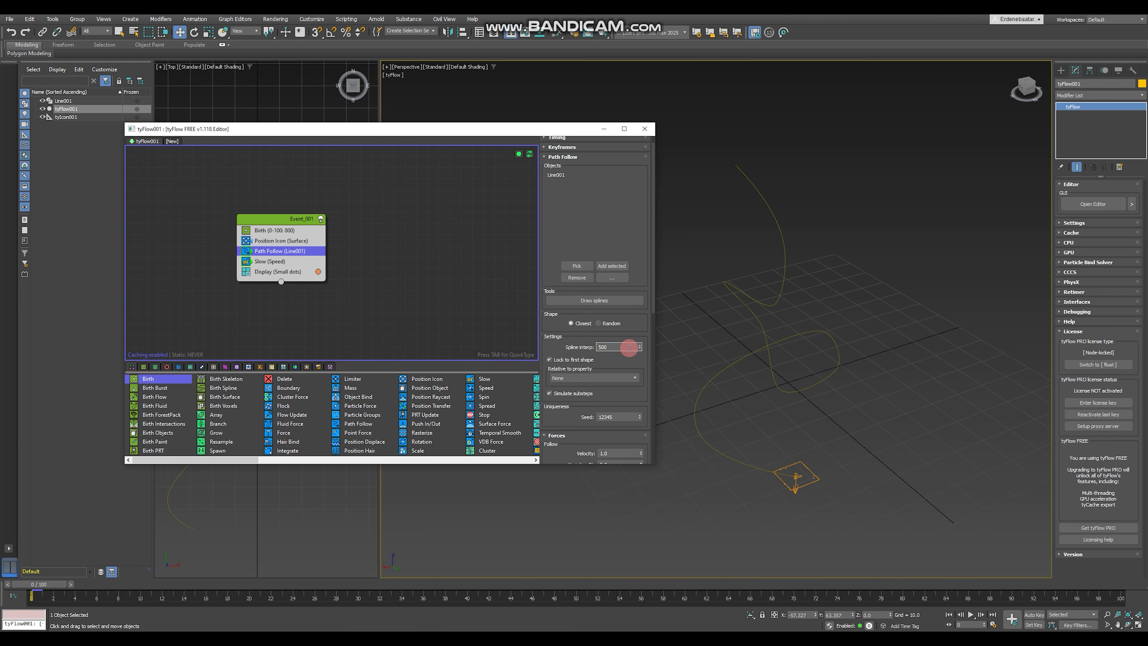
{"action": "left_click_drag", "start_coordinate": [651, 241], "coordinate": [532, 511]}
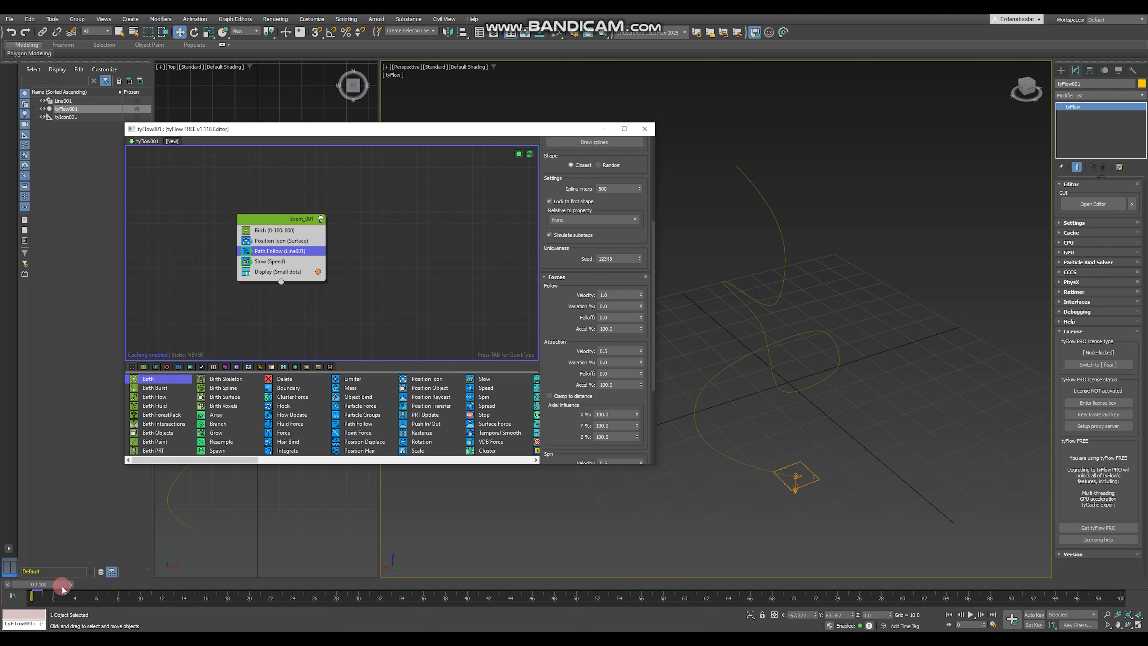
{"action": "left_click_drag", "start_coordinate": [62, 589], "coordinate": [556, 594]}
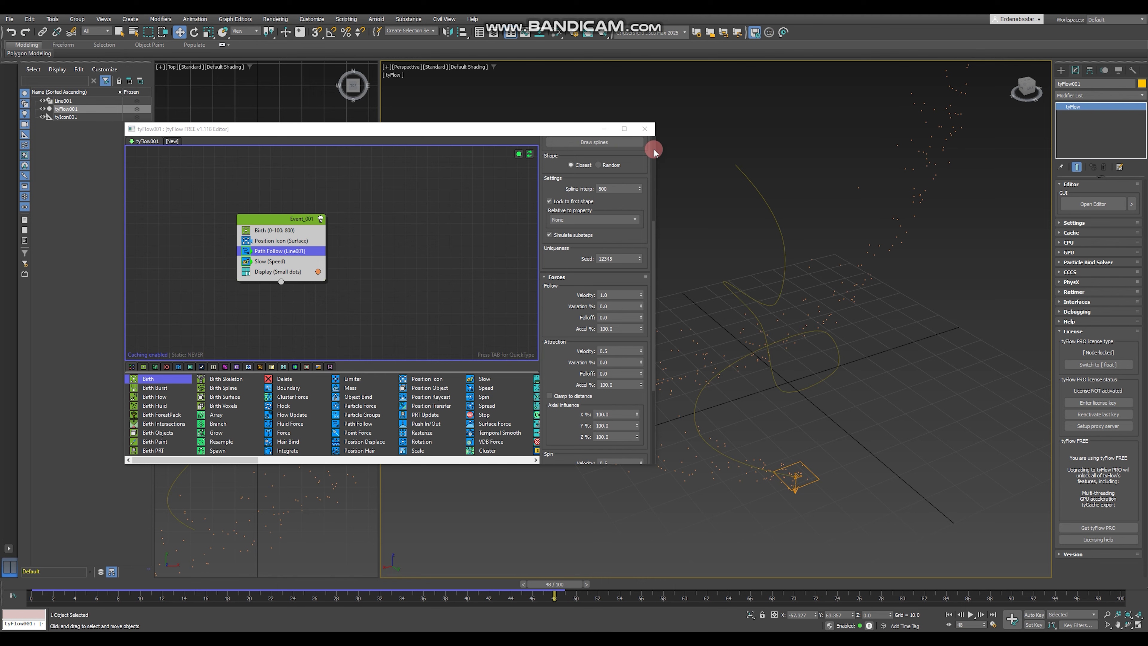
Step: Make the tyFlow editor window narrower and taller and move it clear of the perspective viewport
{"action": "left_click_drag", "start_coordinate": [656, 151], "coordinate": [437, 151]}
{"action": "left_click_drag", "start_coordinate": [303, 129], "coordinate": [206, 70]}
{"action": "left_click_drag", "start_coordinate": [339, 406], "coordinate": [390, 547]}
Step: Scrub through the animation to examine how the particles travel around the spline, ending at frame 0
{"action": "middle_click_drag", "start_coordinate": [778, 429], "coordinate": [697, 430], "text": "alt"}
{"action": "left_click_drag", "start_coordinate": [561, 587], "coordinate": [15, 600]}
{"action": "left_click_drag", "start_coordinate": [483, 584], "coordinate": [30, 593]}
{"action": "key", "text": "w"}
Step: Set Path Follow's distance to shape to the option that makes the initial distance the maximum distance
{"action": "scroll", "coordinate": [359, 233], "scroll_direction": "up", "scroll_amount": 5}
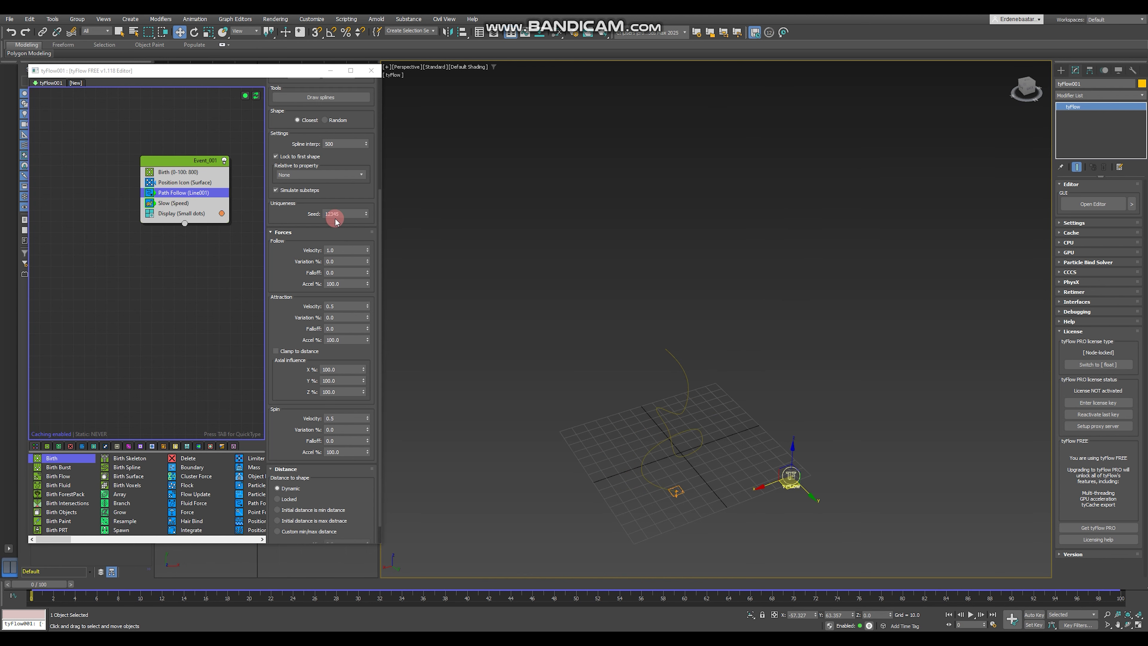
{"action": "scroll", "coordinate": [353, 232], "scroll_direction": "down", "scroll_amount": 4}
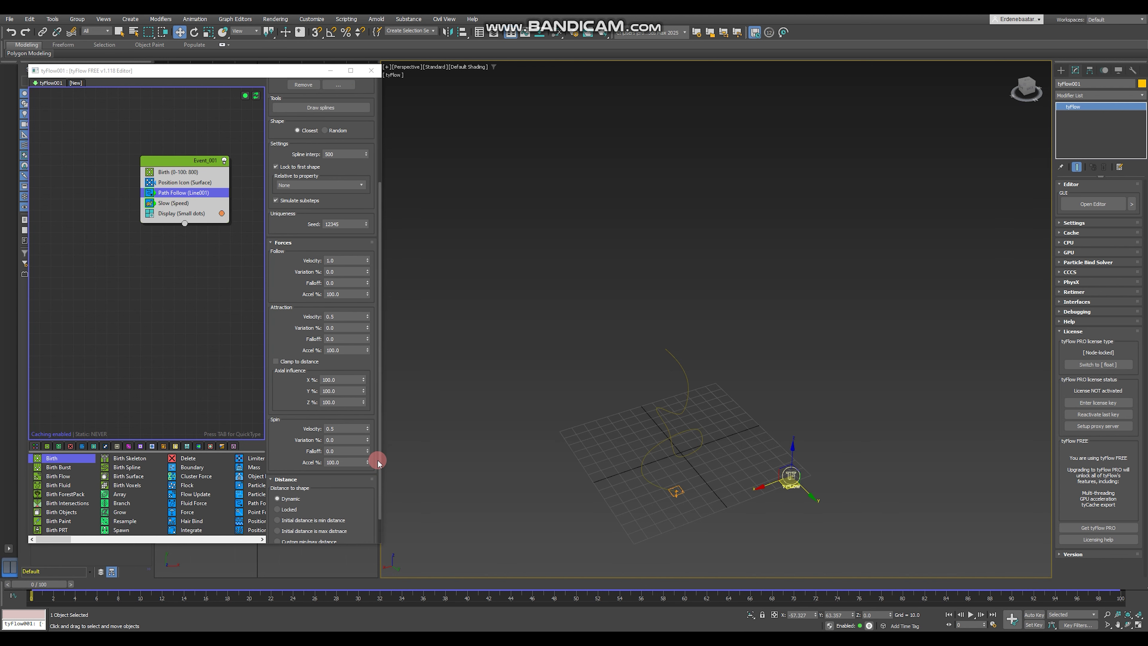
{"action": "scroll", "coordinate": [379, 466], "scroll_direction": "down", "scroll_amount": 1}
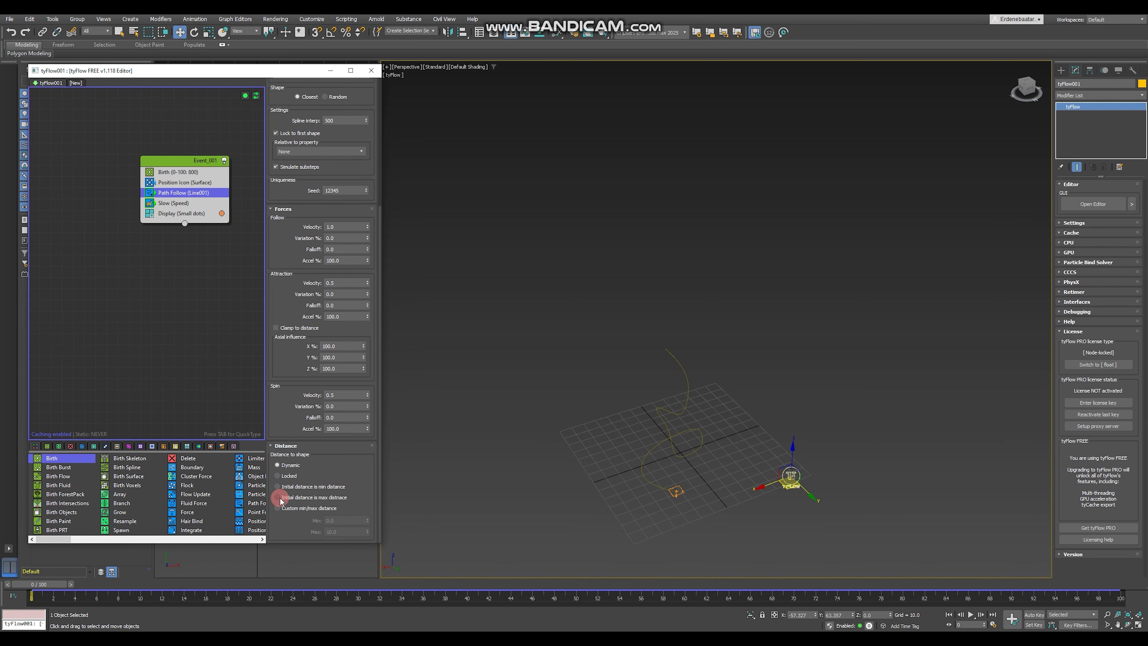
{"action": "left_click", "coordinate": [280, 498]}
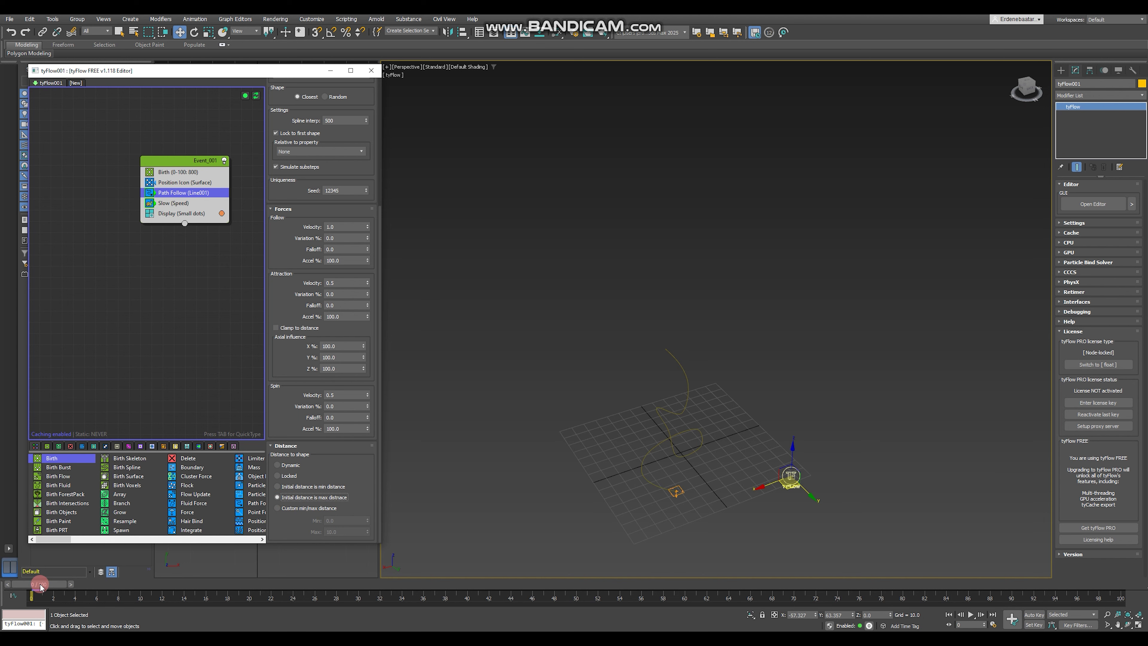
Step: Scrub the animation to frame 30 and examine up close how tightly the particles follow the spline
{"action": "left_click_drag", "start_coordinate": [41, 587], "coordinate": [380, 582]}
{"action": "key", "text": "w"}
{"action": "scroll", "coordinate": [635, 500], "scroll_direction": "up", "scroll_amount": 4}
{"action": "left_click", "coordinate": [294, 466]}
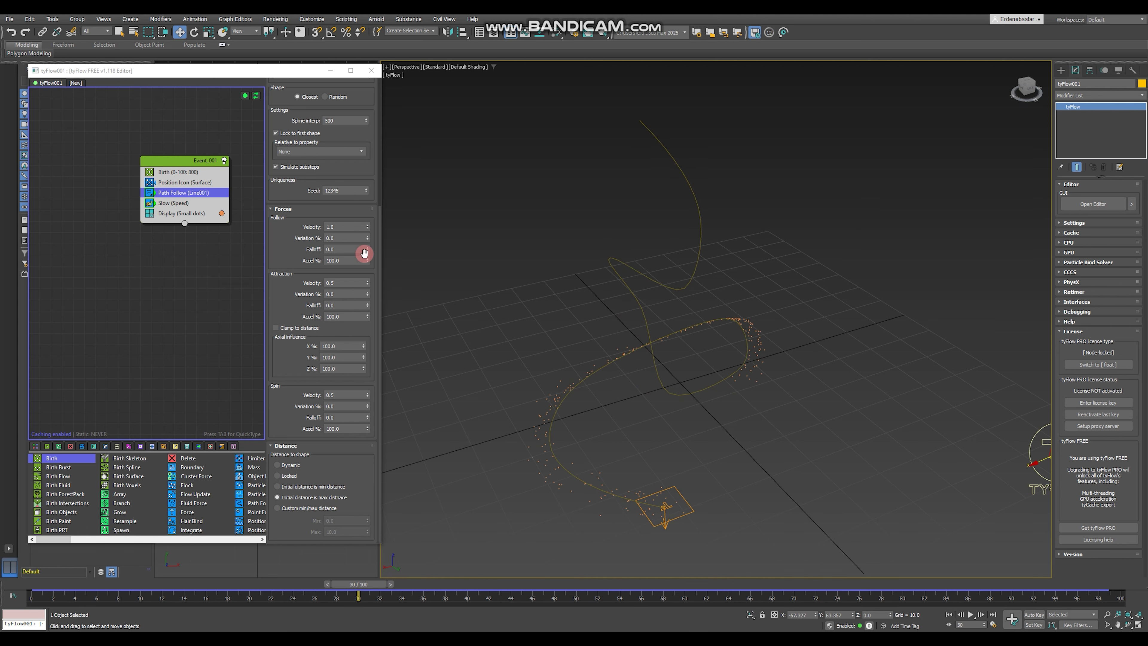
Step: Set Path Follow's follow velocity to 1.412 and attraction velocity to 0.894, and play the animation to frame 86
{"action": "left_click_drag", "start_coordinate": [368, 228], "coordinate": [367, 208]}
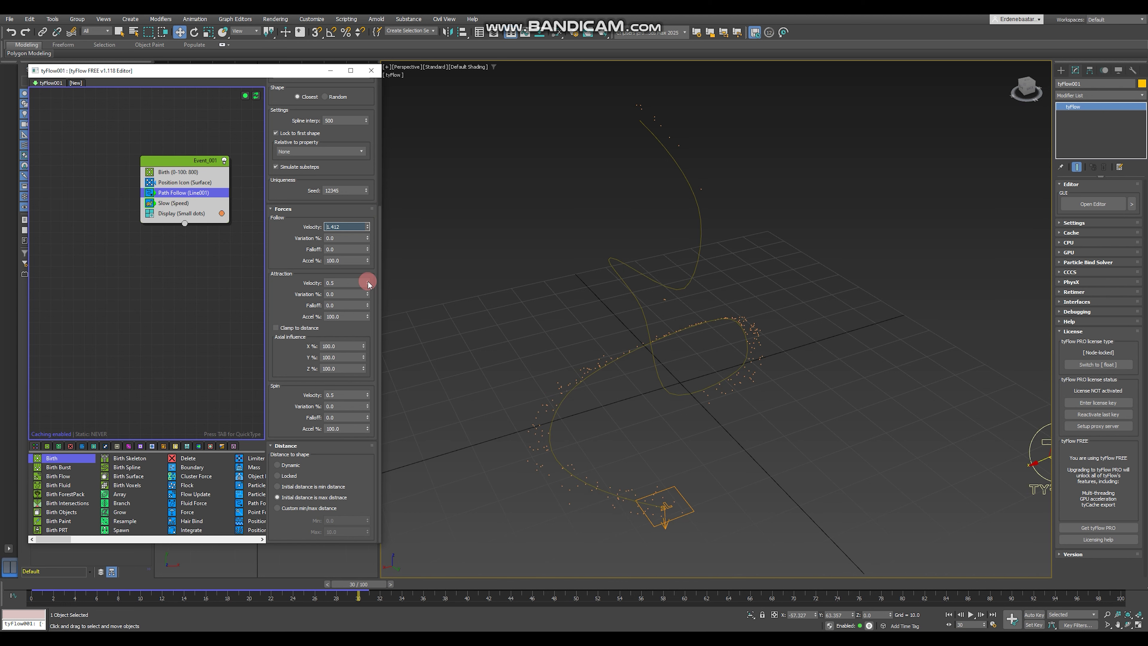
{"action": "left_click_drag", "start_coordinate": [368, 274], "coordinate": [352, 550]}
{"action": "left_click", "coordinate": [971, 615]}
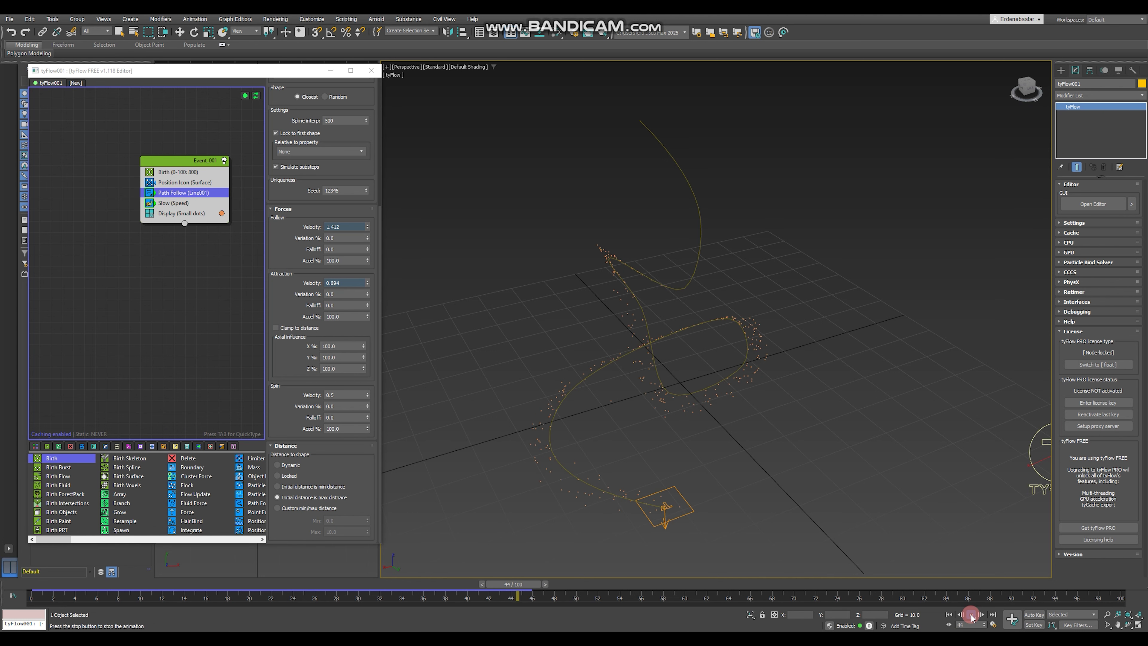
{"action": "left_click", "coordinate": [971, 616]}
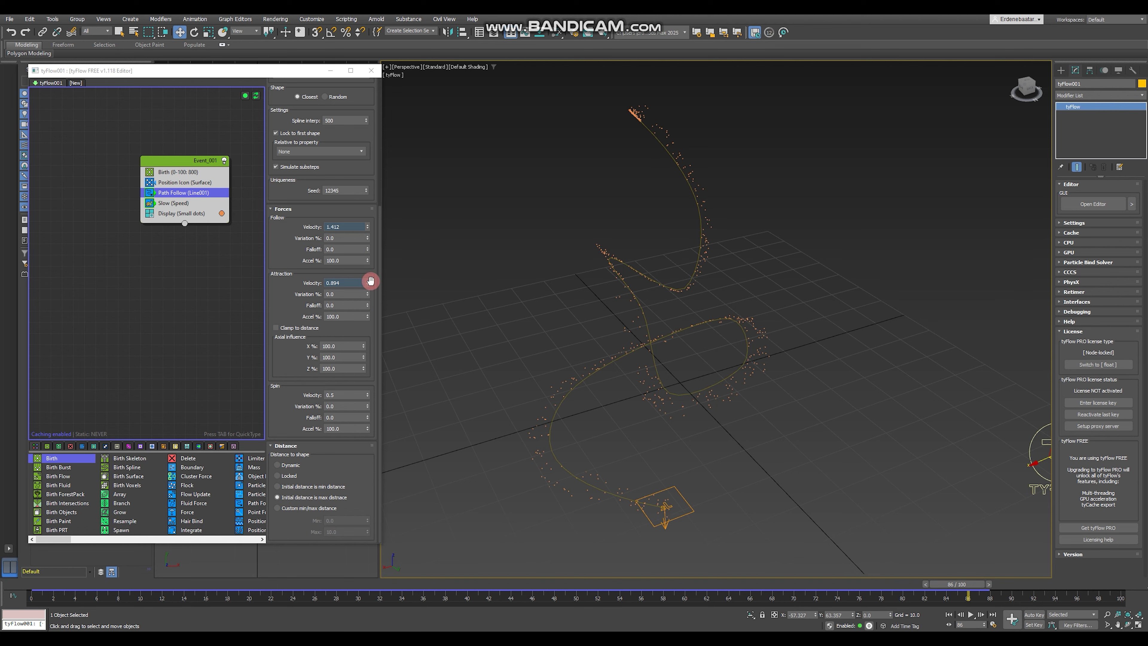
Step: Try an attraction velocity of -0.298 for Path Follow and play the animation from frame 0 to frame 63
{"action": "left_click_drag", "start_coordinate": [371, 280], "coordinate": [475, 444]}
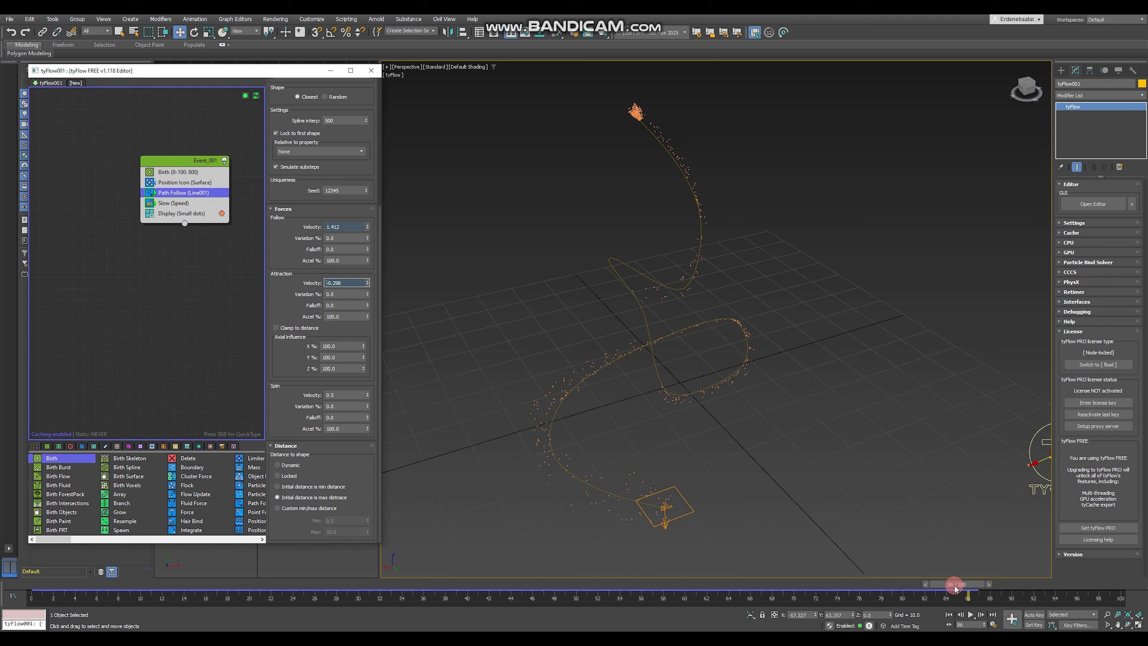
{"action": "left_click_drag", "start_coordinate": [955, 588], "coordinate": [32, 584]}
{"action": "left_click", "coordinate": [973, 616]}
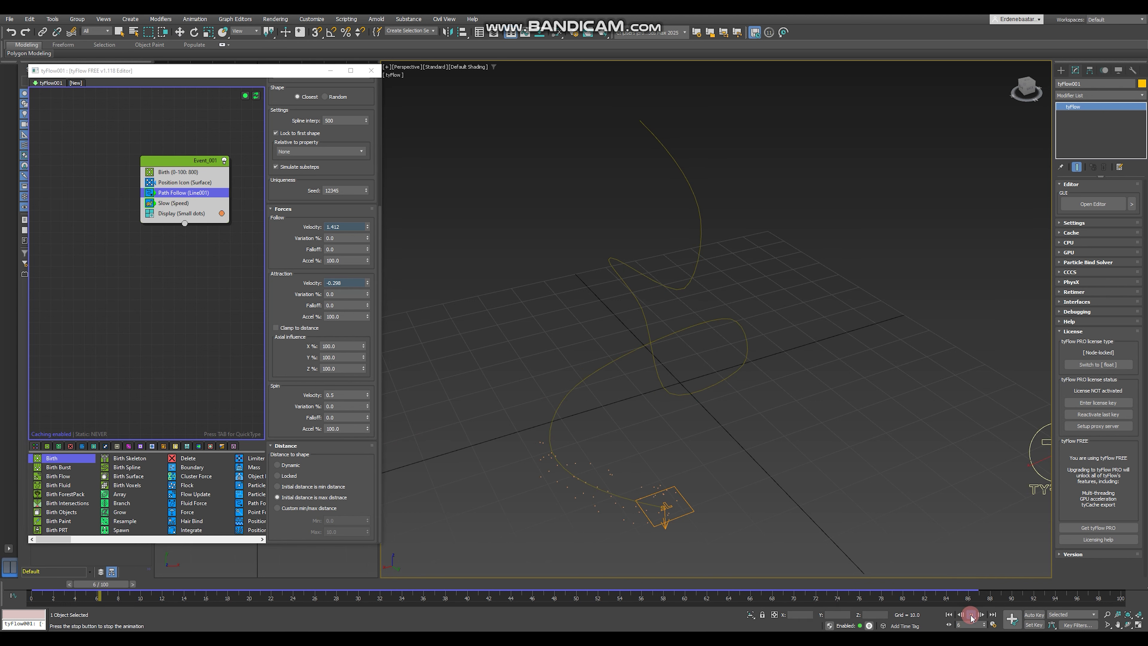
{"action": "left_click", "coordinate": [929, 593]}
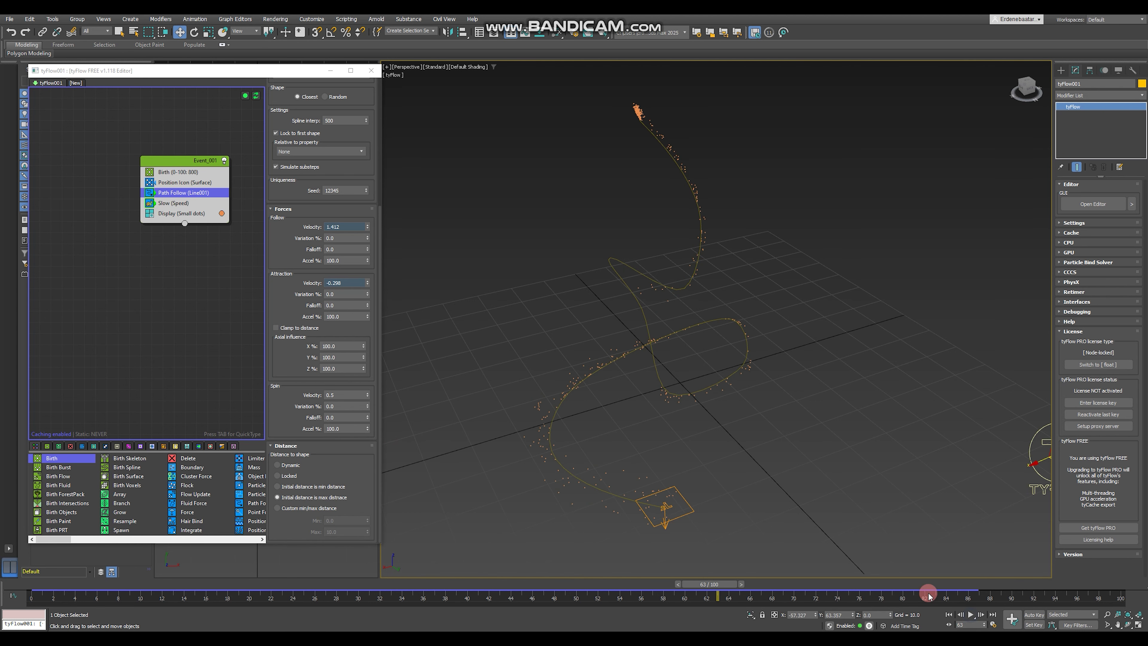
Step: Set Path Follow's attraction velocity to 0.683 and follow velocity to 0.278, and play the animation to frame 74
{"action": "left_click_drag", "start_coordinate": [368, 288], "coordinate": [379, 108]}
{"action": "left_click_drag", "start_coordinate": [368, 226], "coordinate": [370, 352]}
{"action": "left_click", "coordinate": [972, 616]}
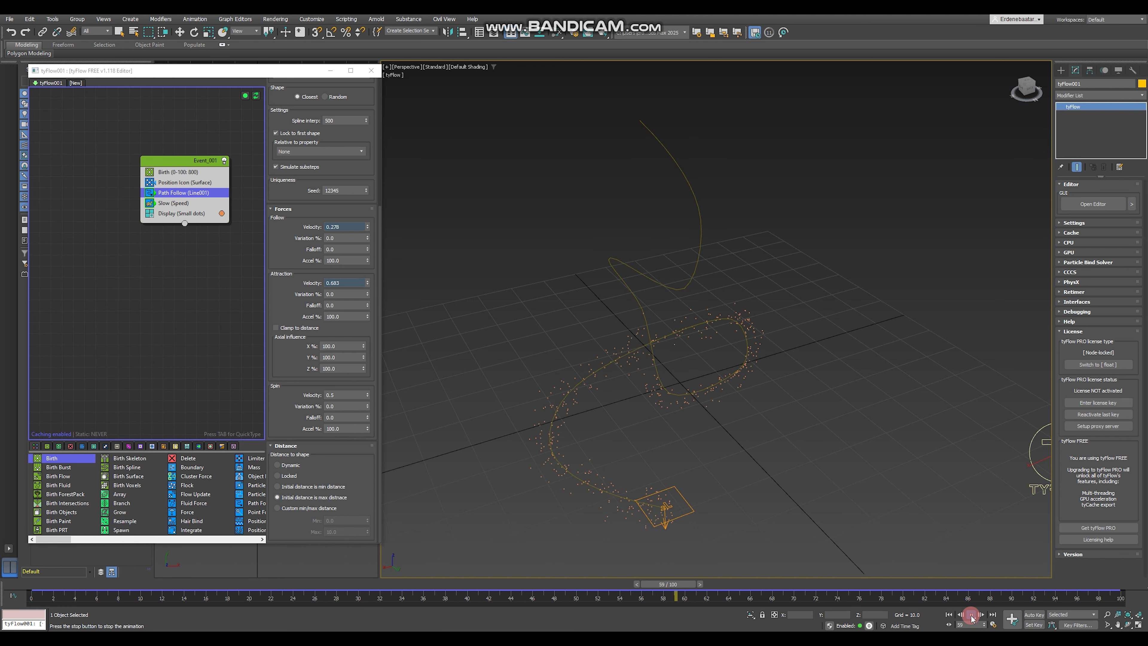
{"action": "left_click", "coordinate": [972, 616]}
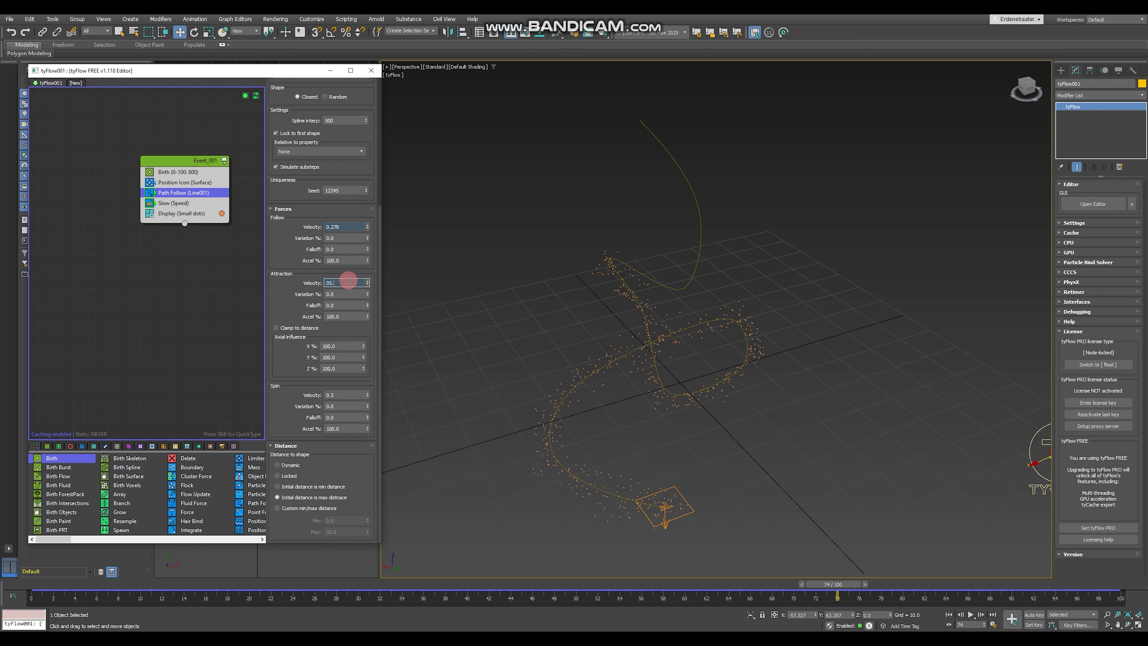
Step: Set Path Follow's attraction velocity to 0.5 and play the animation to frame 70
{"action": "type", "text": "5"}
{"action": "key", "text": "Return"}
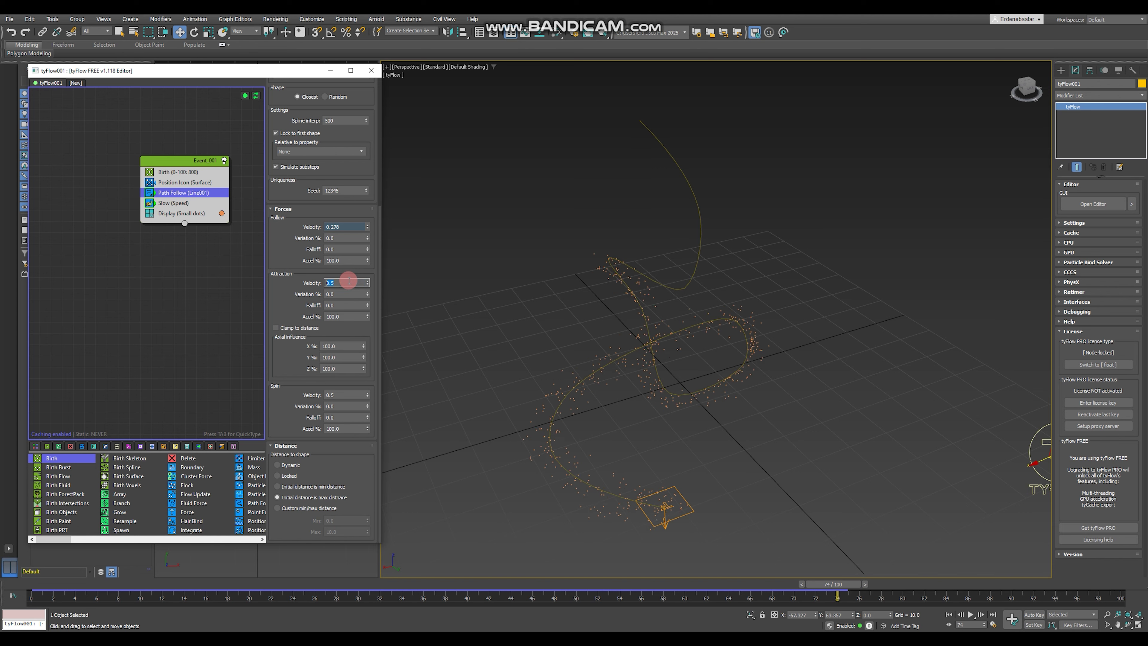
{"action": "left_click", "coordinate": [973, 615]}
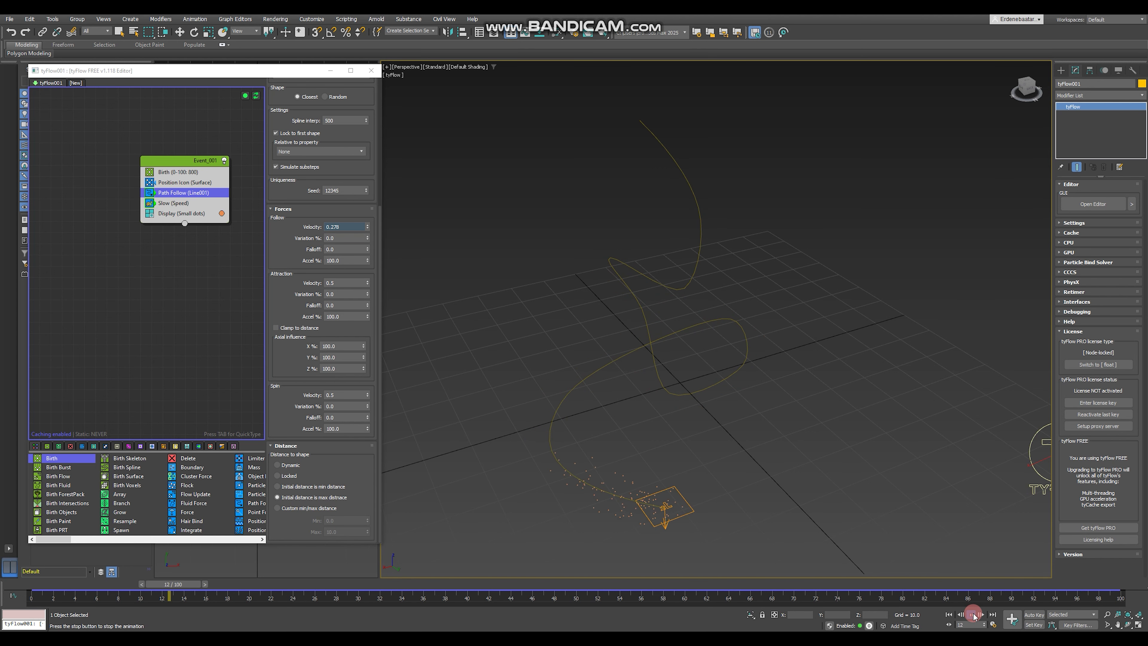
{"action": "left_click", "coordinate": [973, 615]}
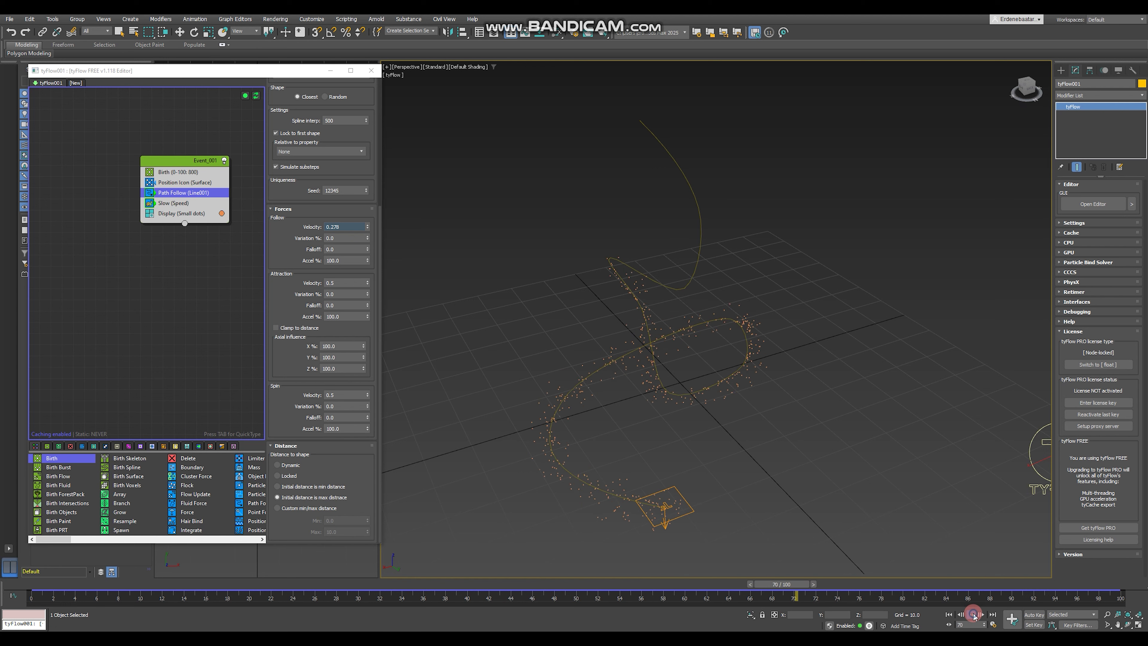
Step: Set the Slow operator's X, Y and Z velocity percentages to 1.0 and play the animation to frame 84
{"action": "left_click", "coordinate": [192, 203]}
{"action": "left_click", "coordinate": [344, 234]}
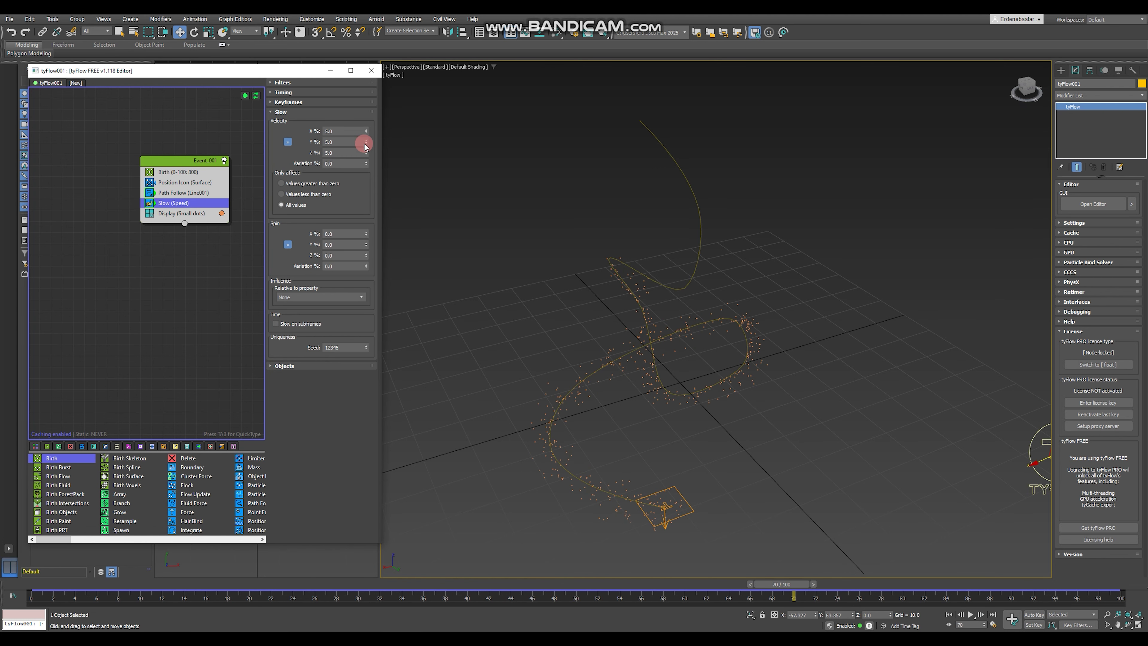
{"action": "left_click_drag", "start_coordinate": [363, 132], "coordinate": [365, 203]}
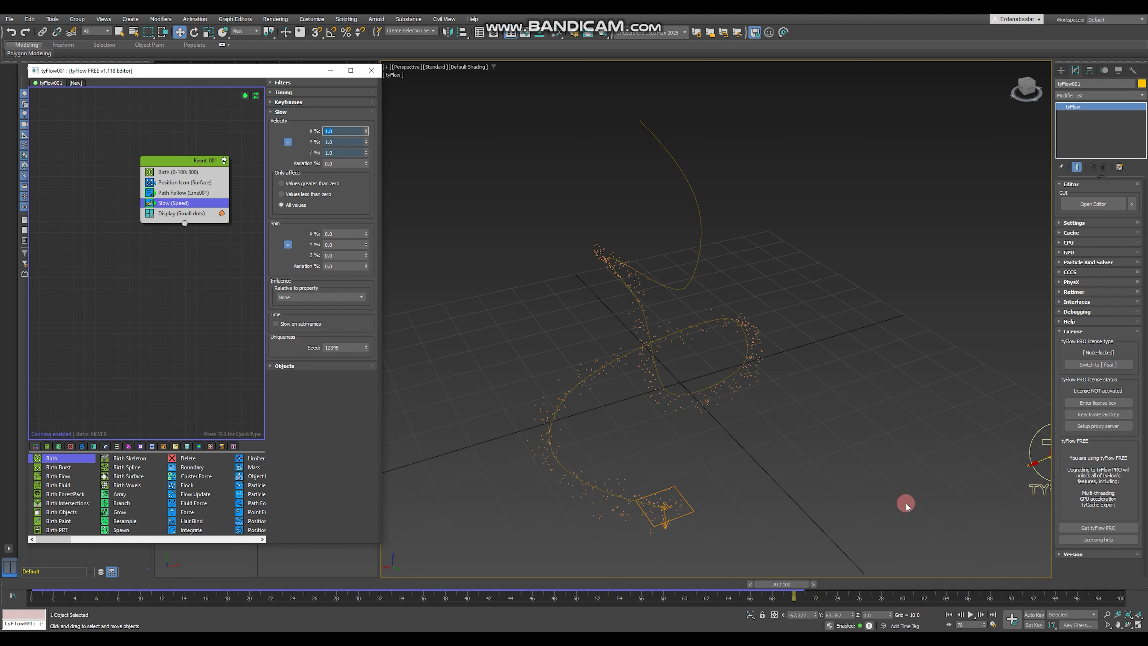
{"action": "left_click", "coordinate": [968, 614]}
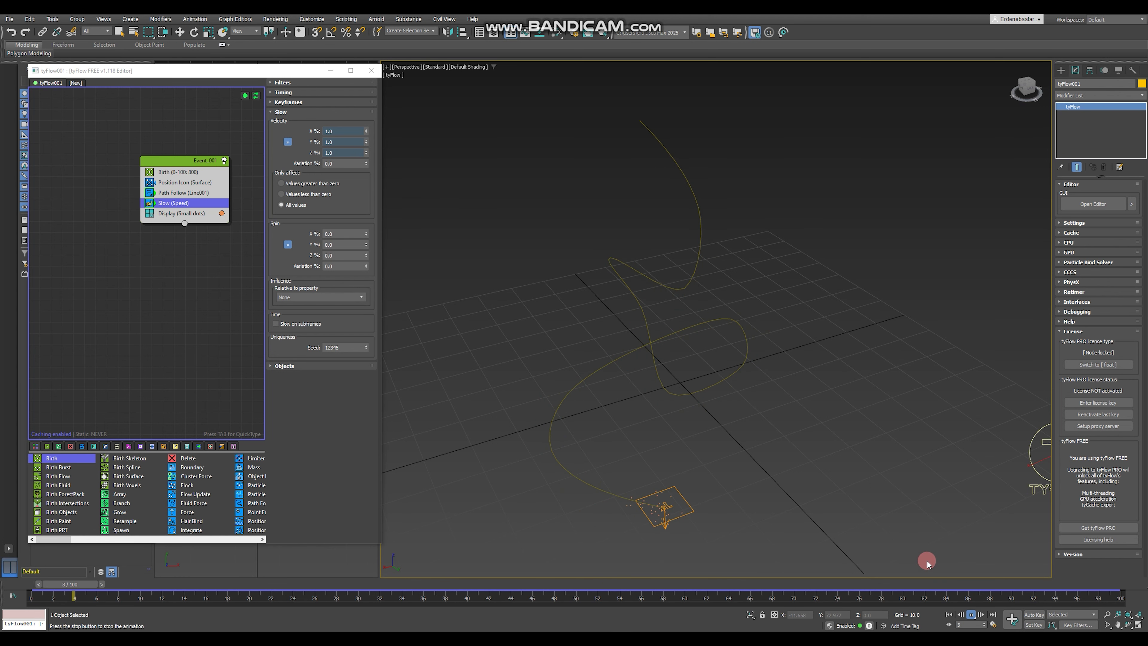
{"action": "left_click", "coordinate": [968, 616]}
Step: Move Event_001 aside in the graph and add a Spawn operator between its Slow and Display operators
{"action": "left_click", "coordinate": [58, 210]}
{"action": "left_click_drag", "start_coordinate": [169, 166], "coordinate": [94, 163]}
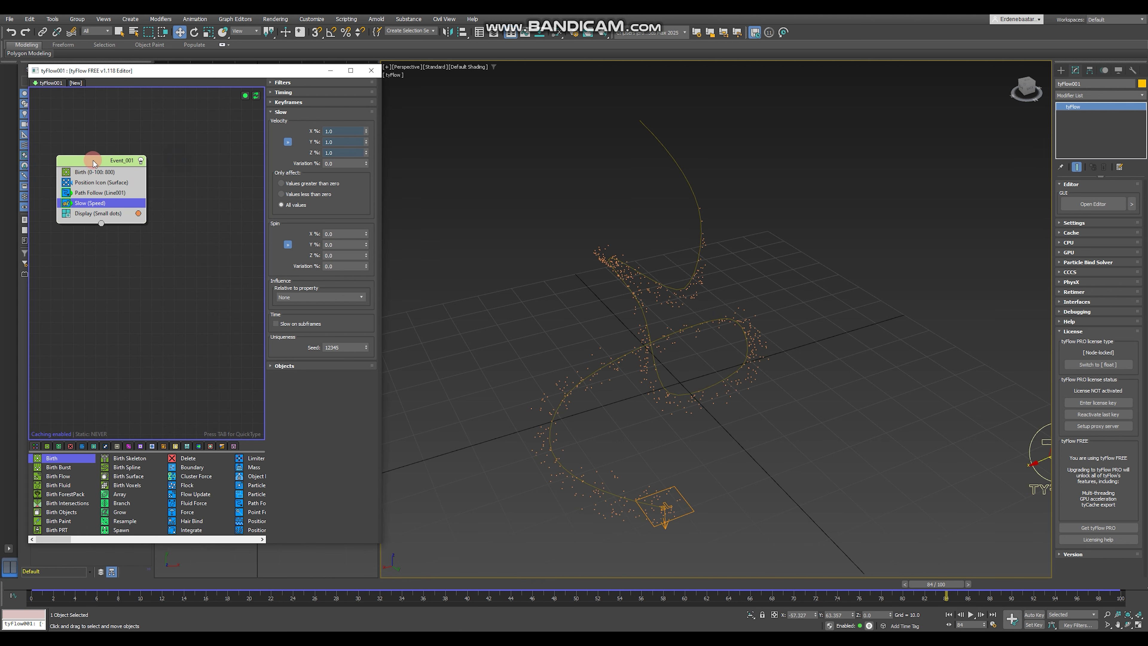
{"action": "key", "text": "Tab"}
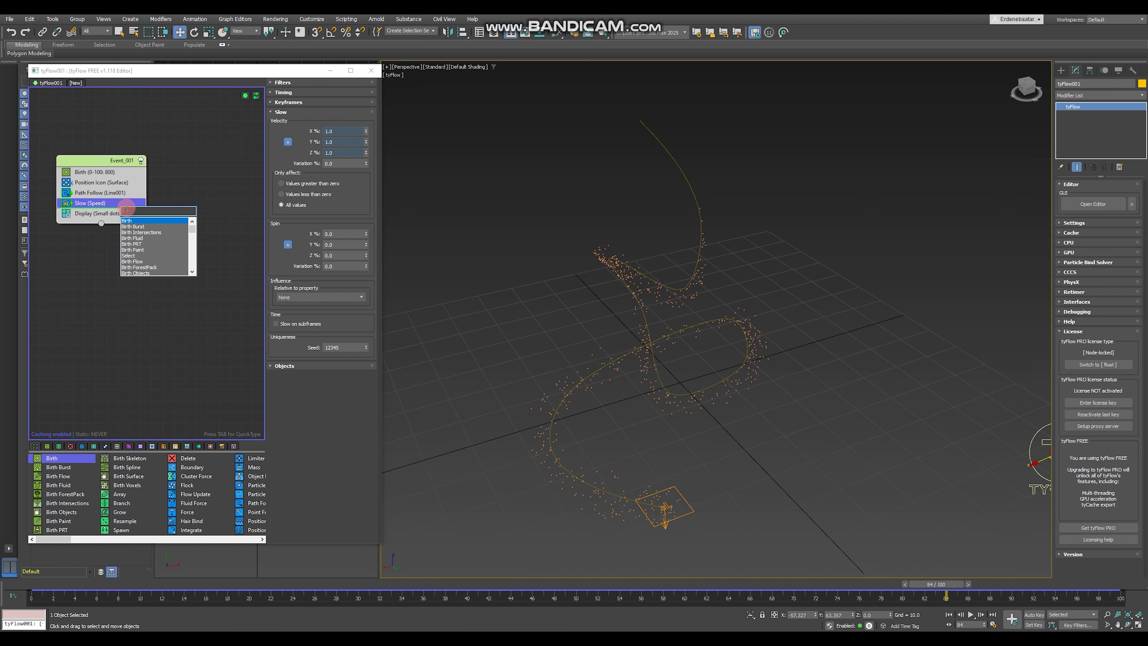
{"action": "type", "text": "spaw"}
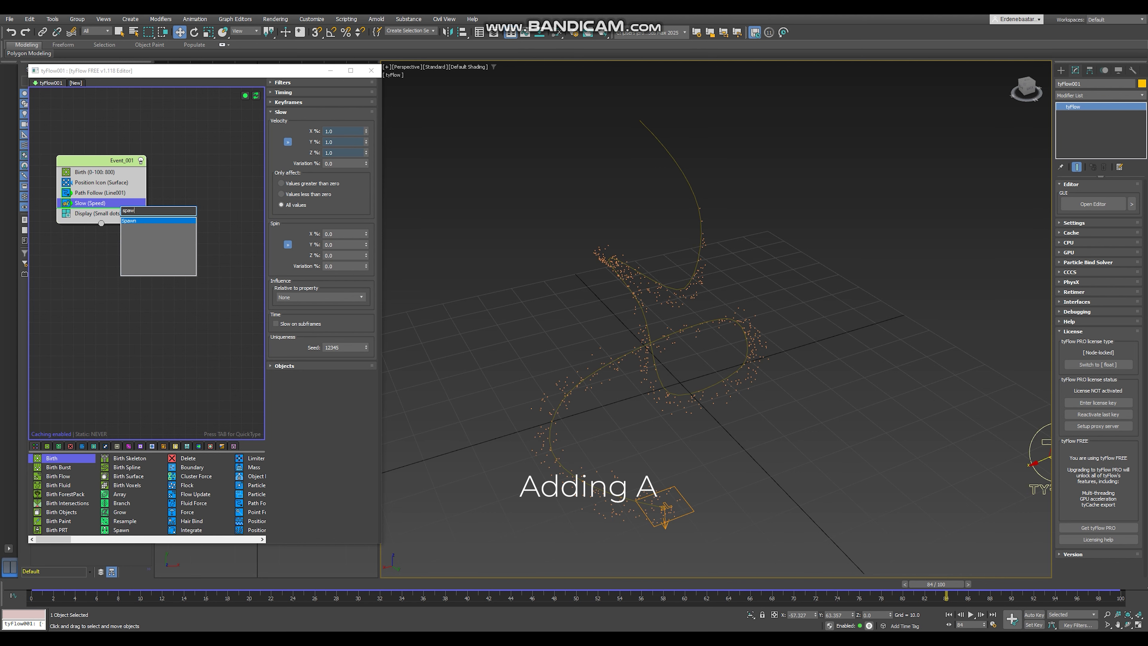
{"action": "left_click", "coordinate": [144, 220]}
{"action": "left_click", "coordinate": [251, 201]}
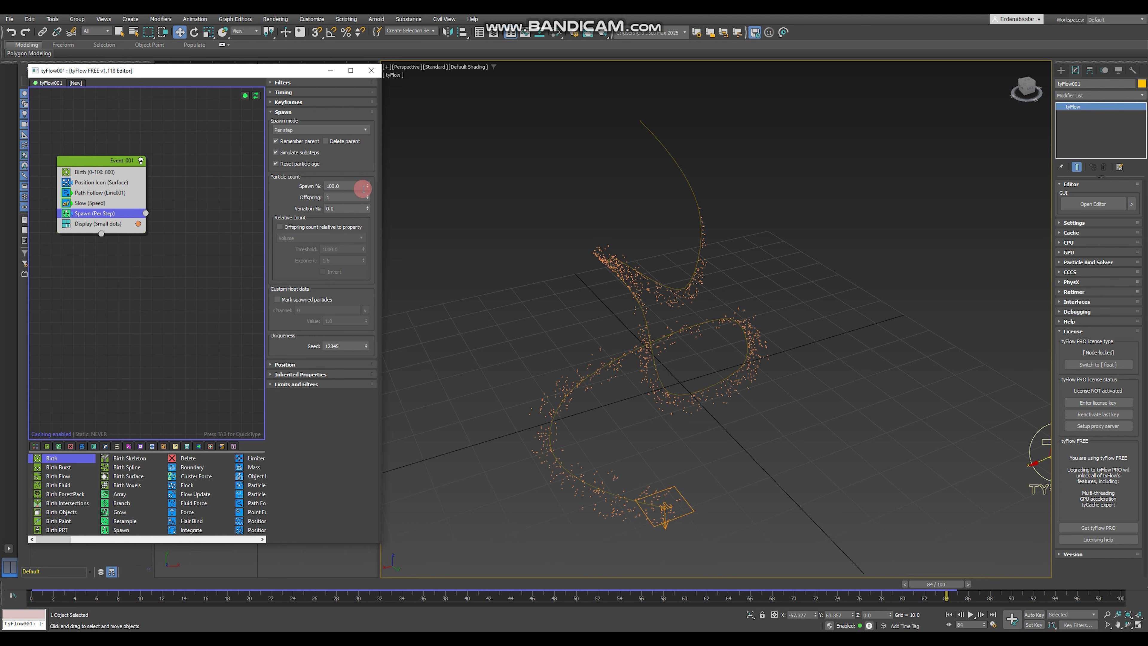
Step: Try other values for Spawn's percentage, return it to 100, and play the animation to examine the spawned particles
{"action": "left_click_drag", "start_coordinate": [366, 186], "coordinate": [370, 278]}
{"action": "left_click_drag", "start_coordinate": [370, 177], "coordinate": [370, 137]}
{"action": "left_click", "coordinate": [972, 615]}
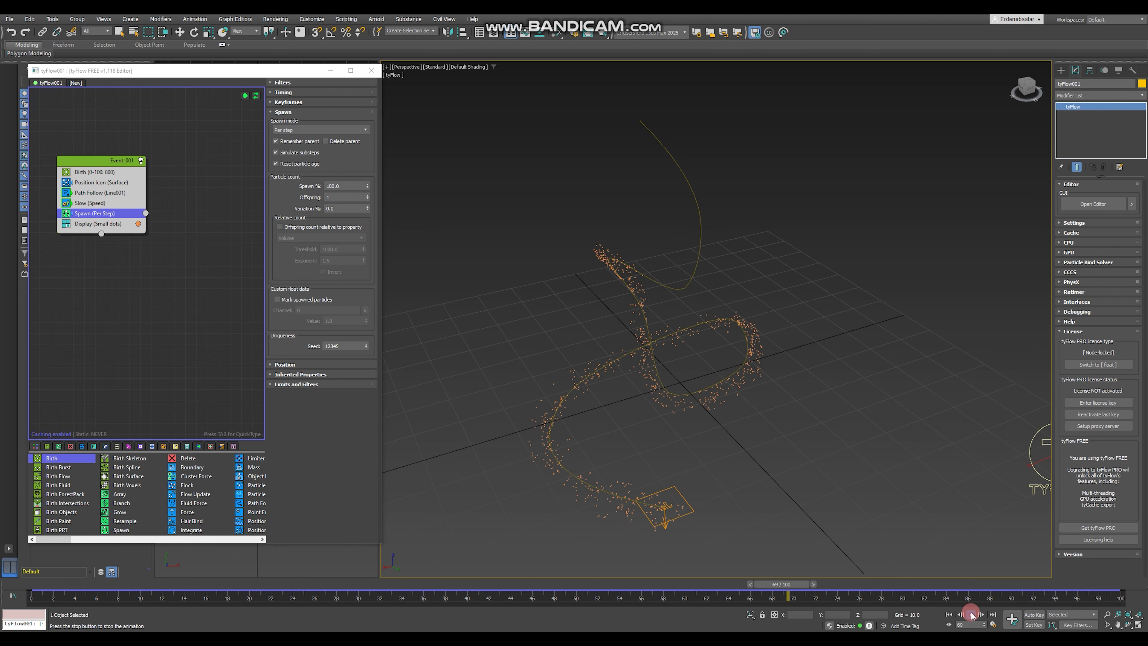
{"action": "left_click", "coordinate": [972, 615]}
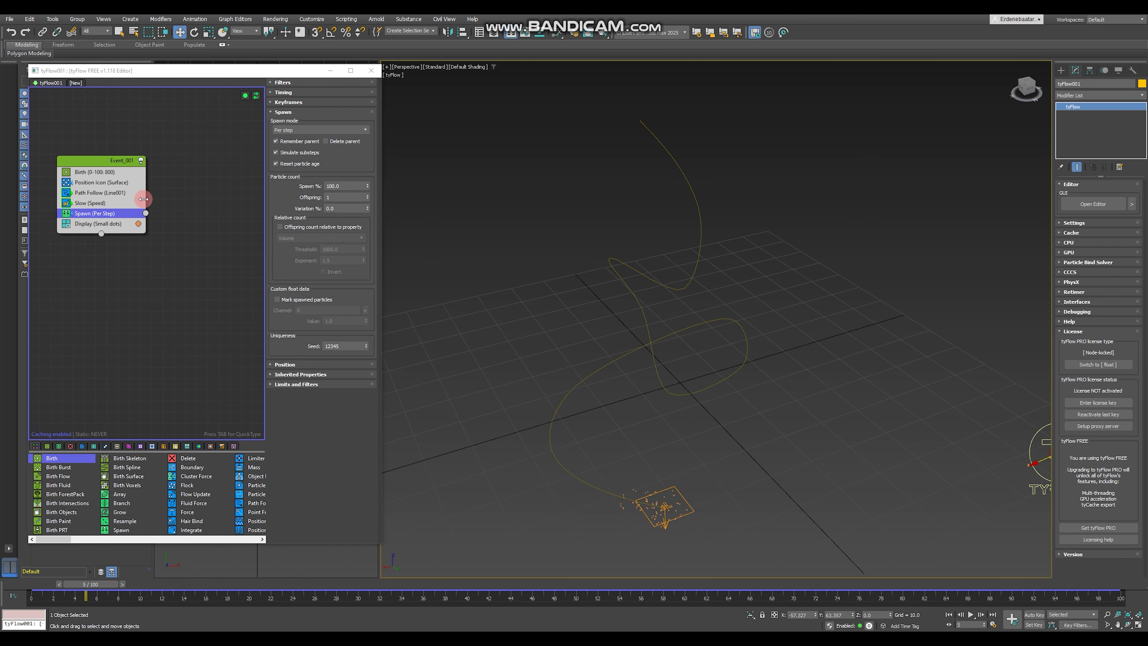
Step: Set Path Follow's follow velocity to 0.1, play the animation, and open the Spawn operator's settings
{"action": "left_click", "coordinate": [120, 193]}
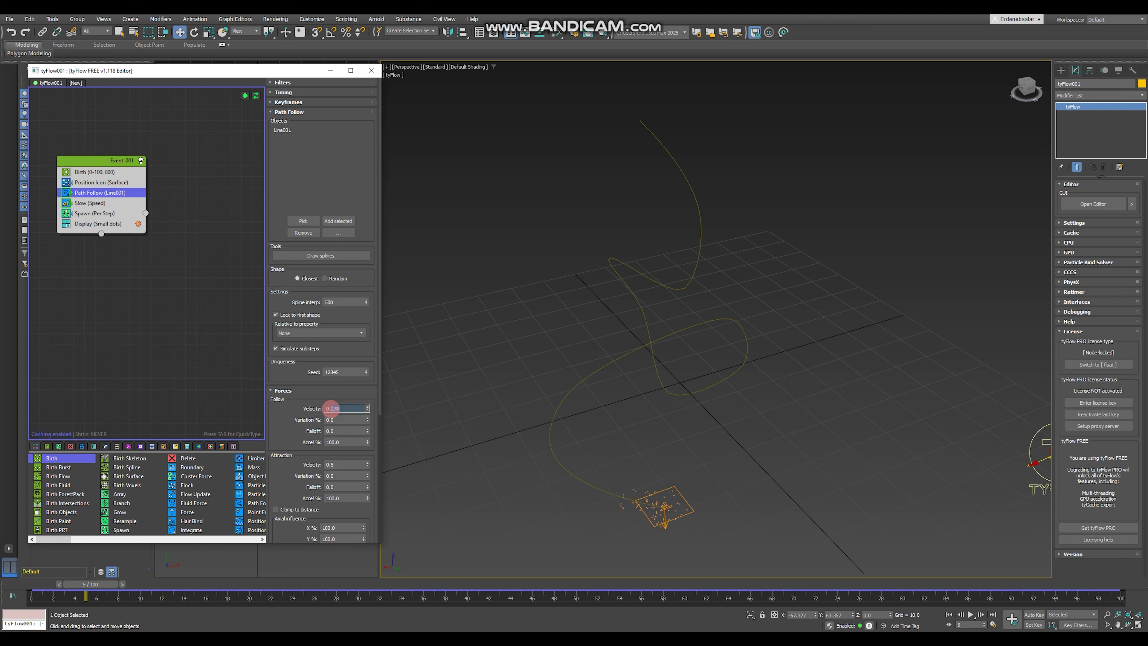
{"action": "type", "text": "1"}
{"action": "key", "text": "Return"}
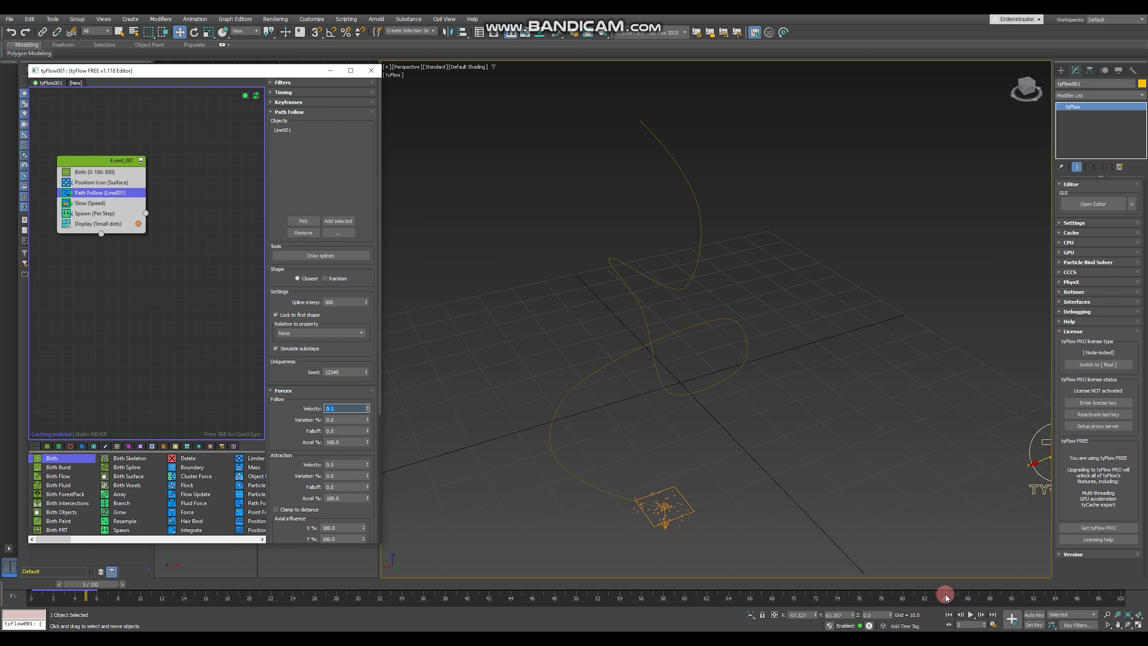
{"action": "left_click", "coordinate": [970, 615]}
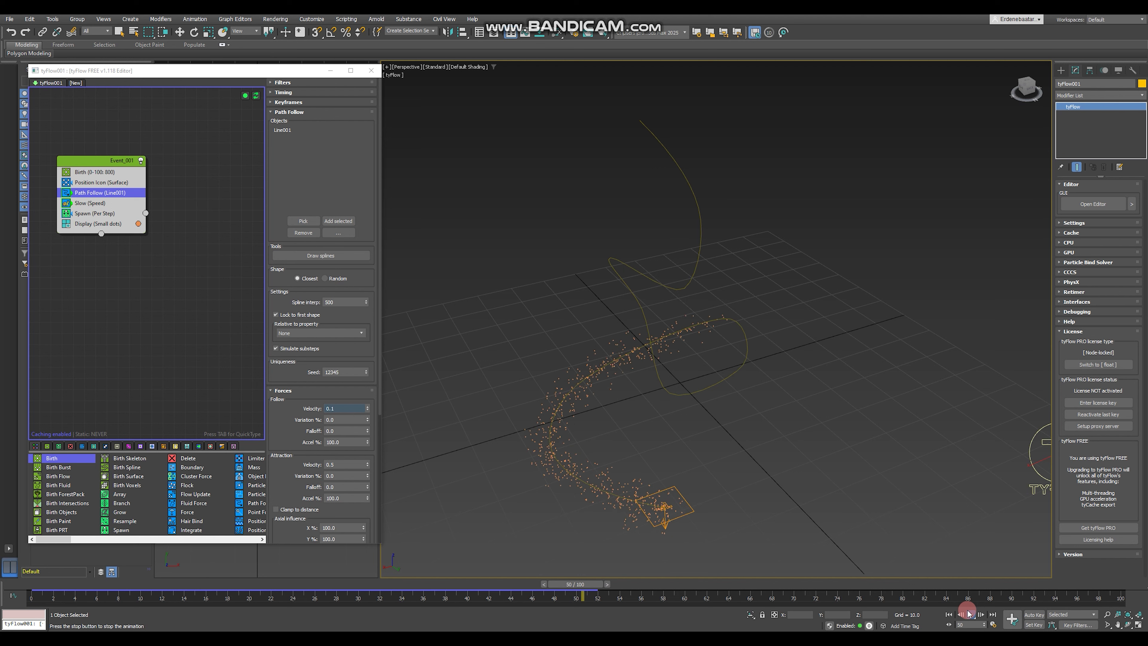
{"action": "left_click", "coordinate": [351, 409]}
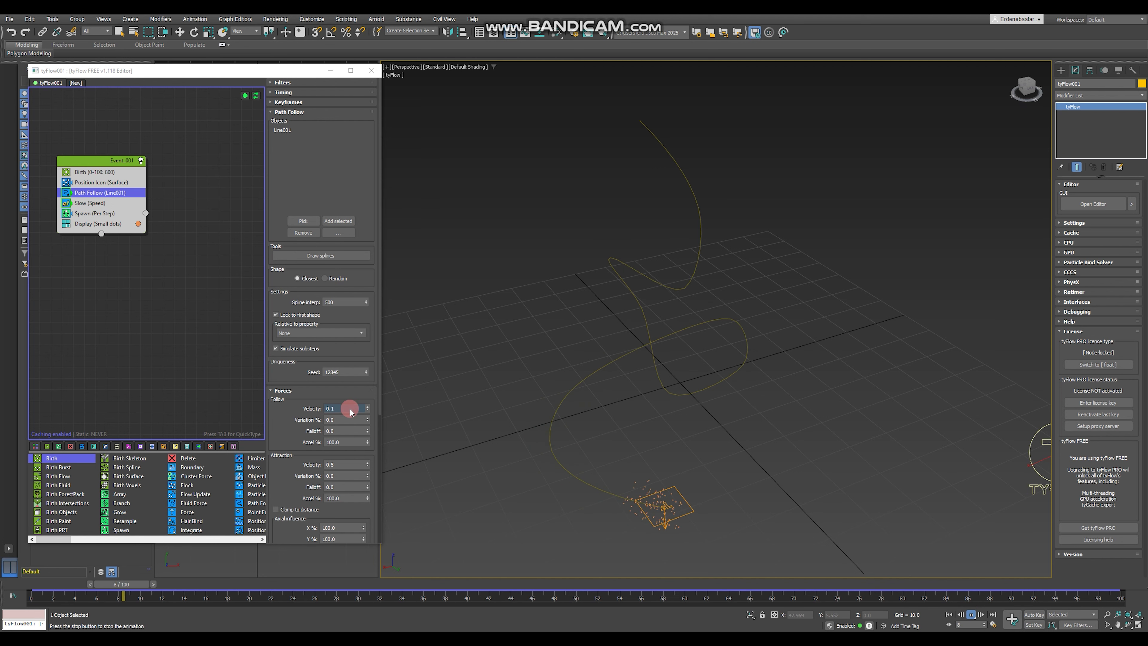
{"action": "left_click", "coordinate": [117, 213]}
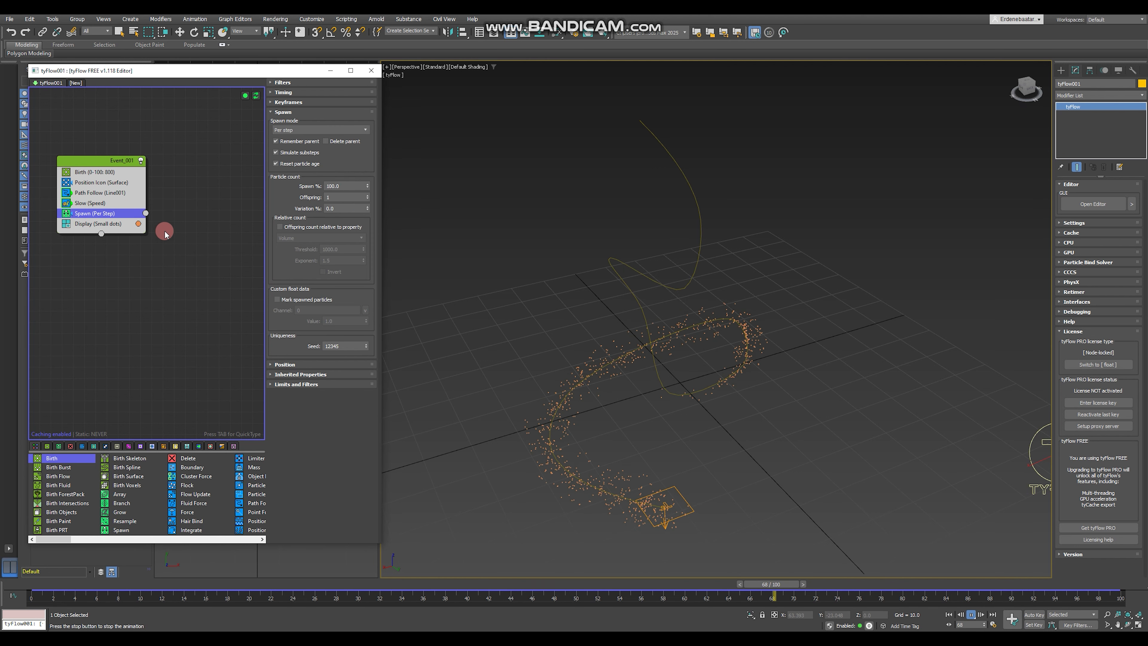
{"action": "left_click", "coordinate": [394, 370]}
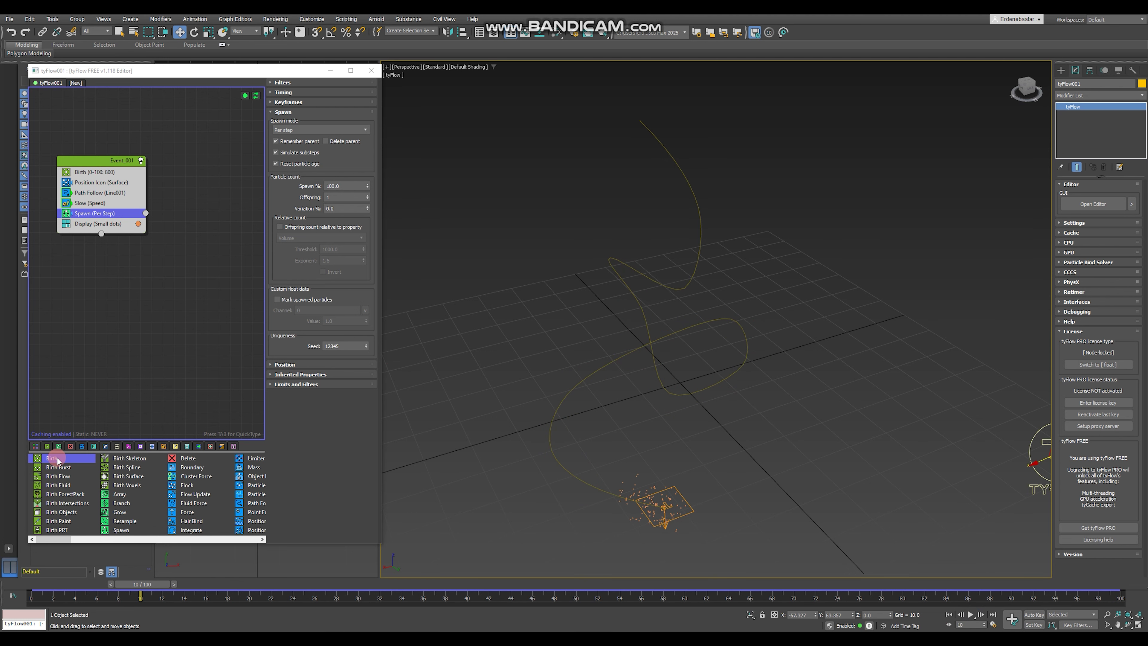
Step: Create a second event from a Birth operator and copy Event_001's Position Icon and Path Follow operators into it
{"action": "left_click_drag", "start_coordinate": [57, 460], "coordinate": [208, 265]}
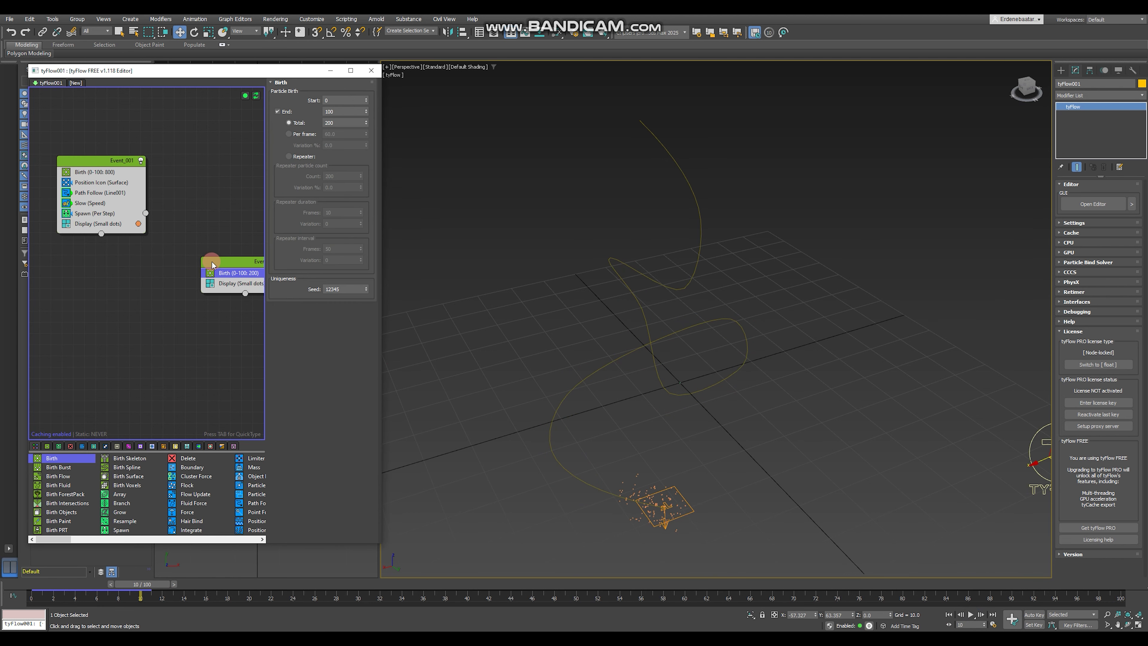
{"action": "left_click", "coordinate": [92, 176]}
{"action": "left_click", "coordinate": [118, 182]}
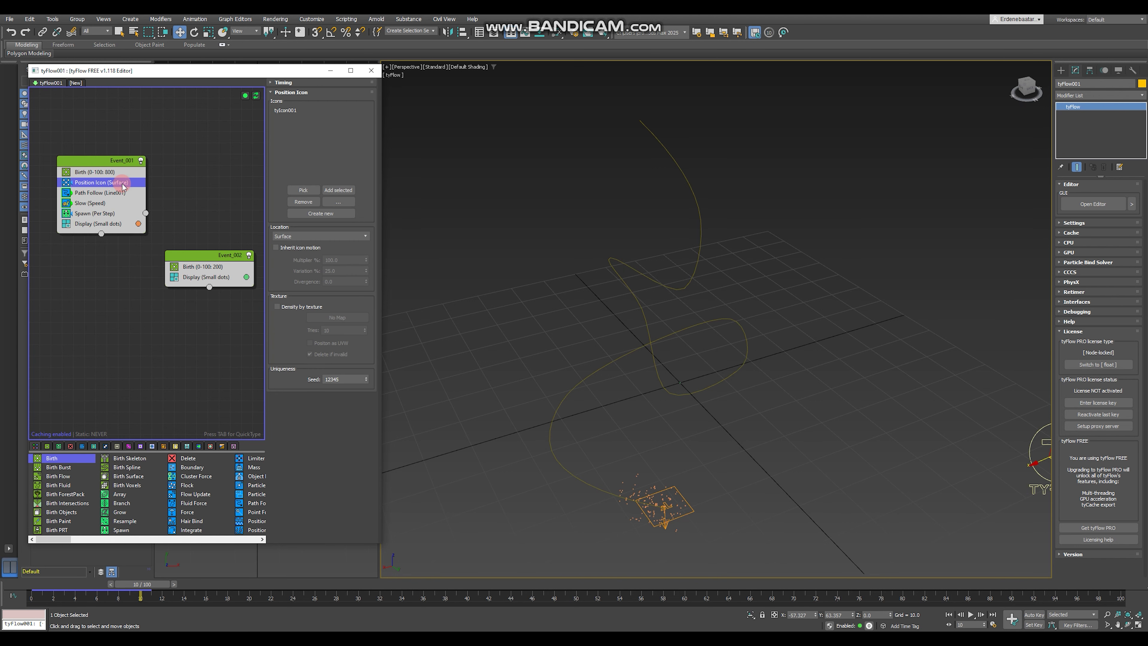
{"action": "left_click", "coordinate": [120, 193], "text": "ctrl"}
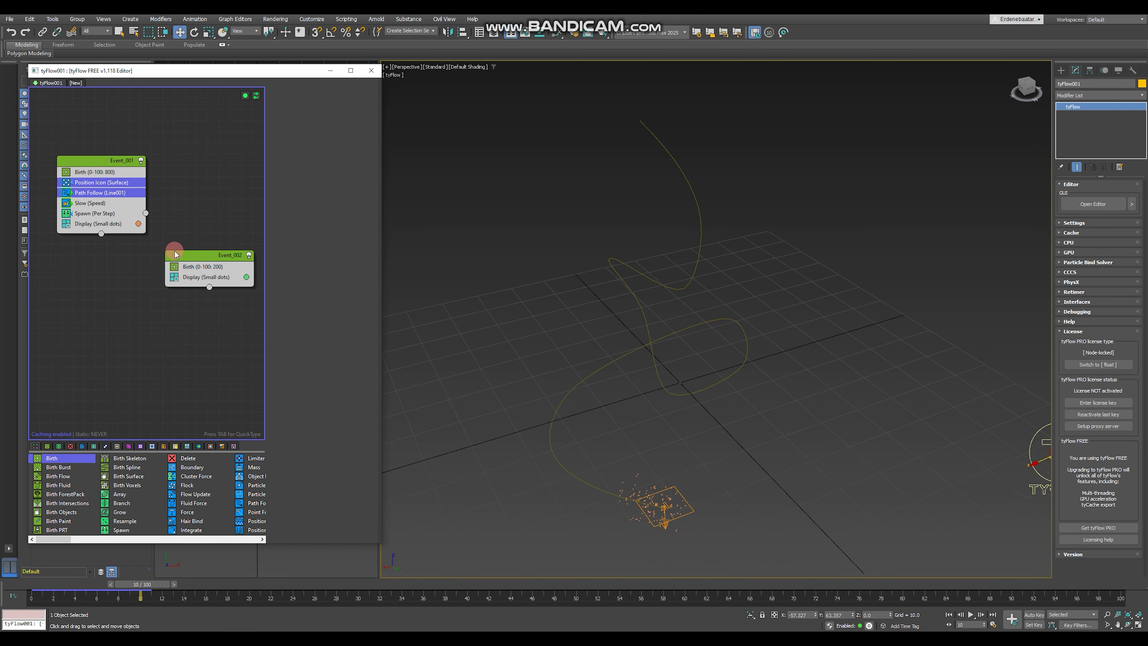
{"action": "right_click", "coordinate": [122, 194]}
{"action": "left_click", "coordinate": [163, 206]}
{"action": "right_click", "coordinate": [195, 255]}
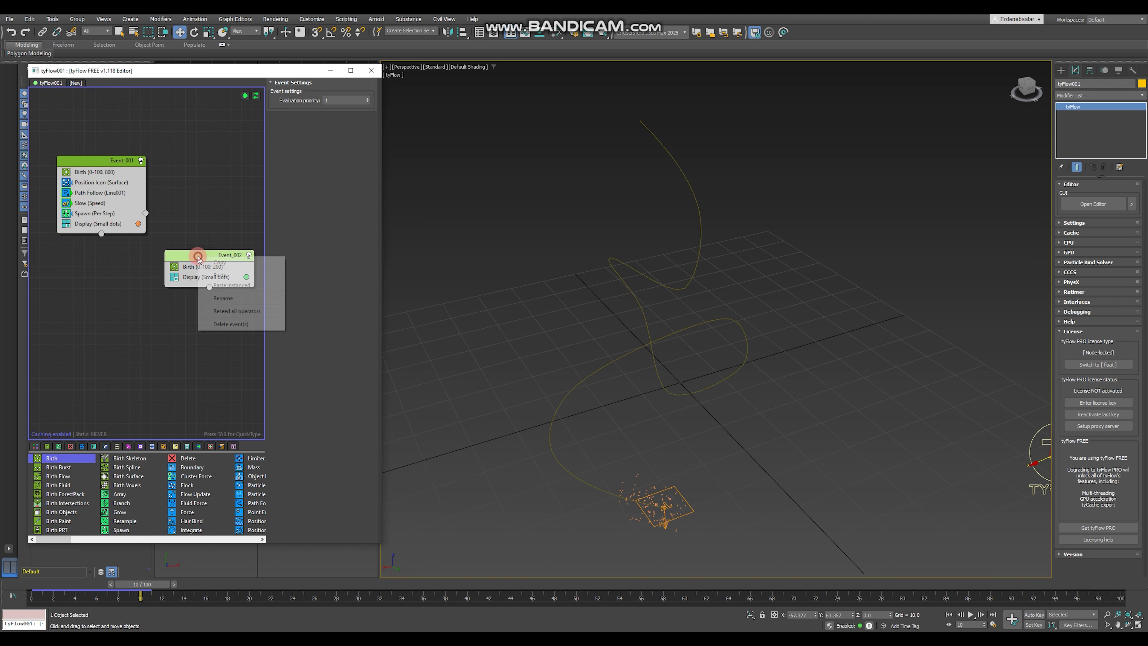
{"action": "left_click", "coordinate": [235, 273]}
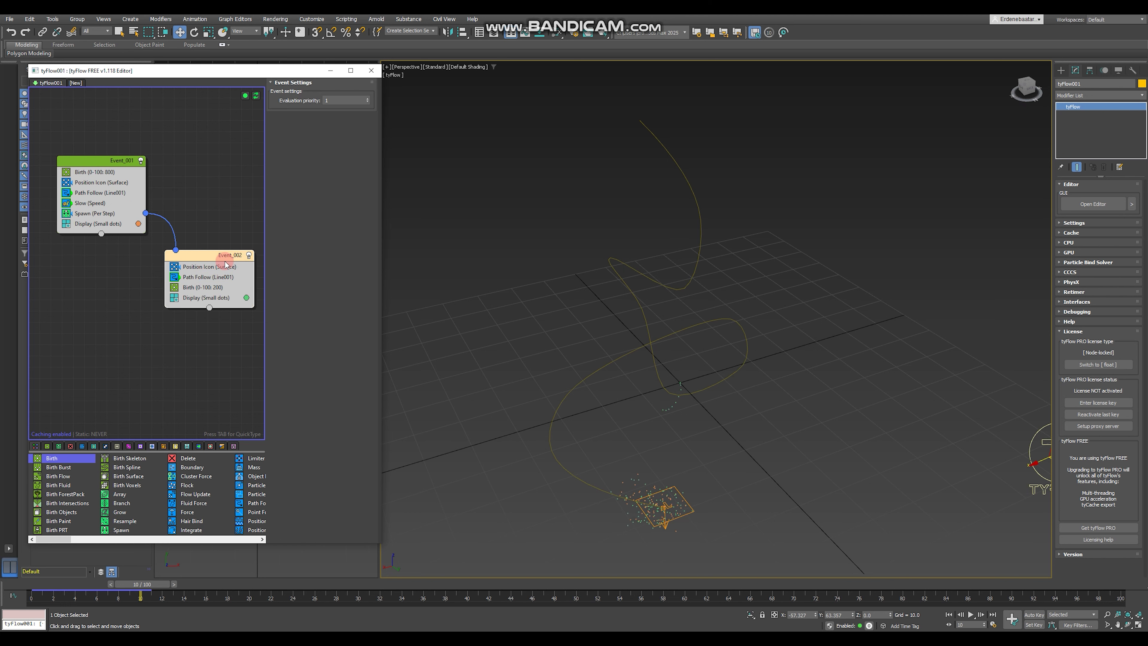
Step: Link Spawn's output to Event_002, placed closer to Event_001, and play the animation to frame 36
{"action": "left_click_drag", "start_coordinate": [226, 260], "coordinate": [221, 234]}
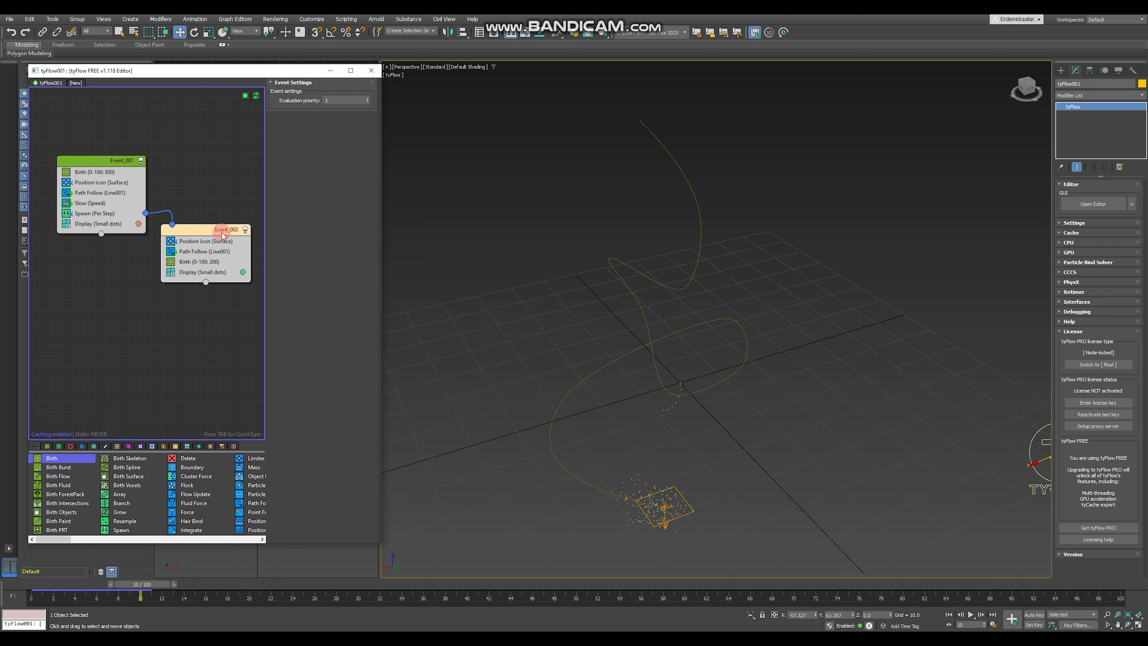
{"action": "left_click", "coordinate": [970, 614]}
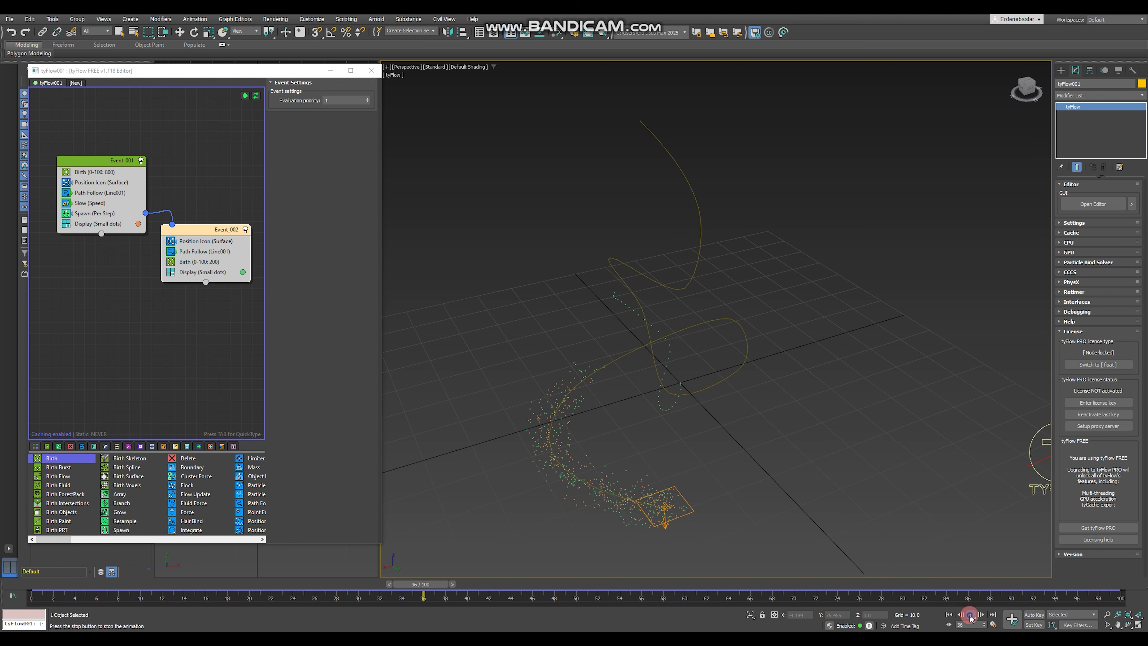
{"action": "key", "text": "/"}
Step: Change the display color of Event_002's particles to red (FF0000)
{"action": "left_click", "coordinate": [242, 272]}
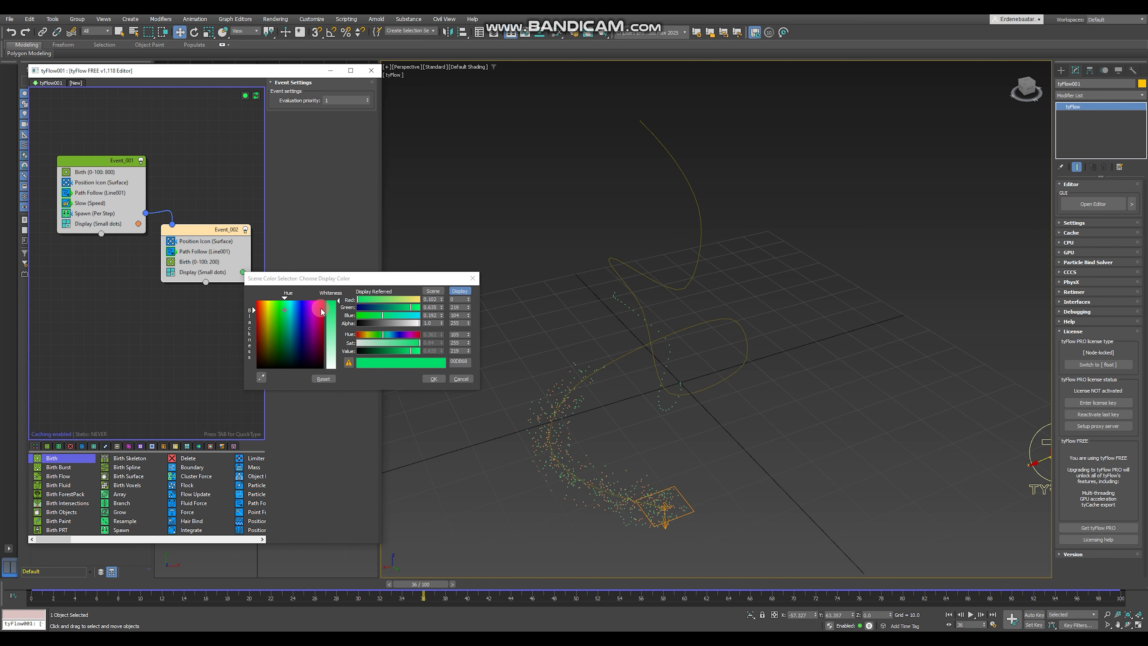
{"action": "left_click_drag", "start_coordinate": [271, 347], "coordinate": [257, 367]}
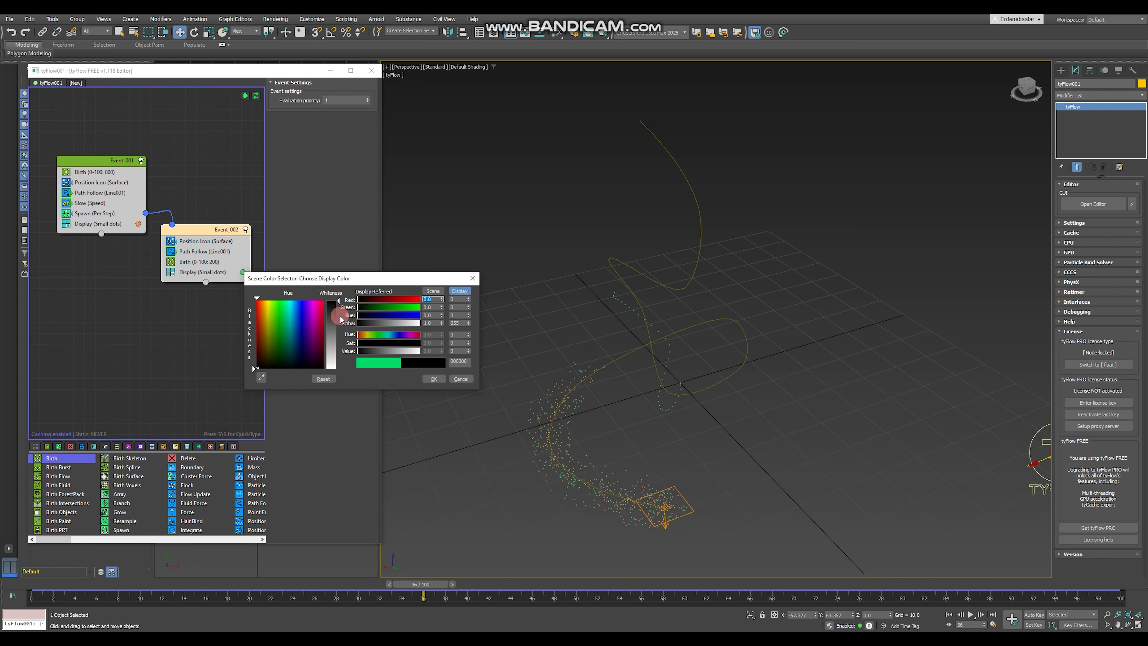
{"action": "left_click", "coordinate": [256, 300]}
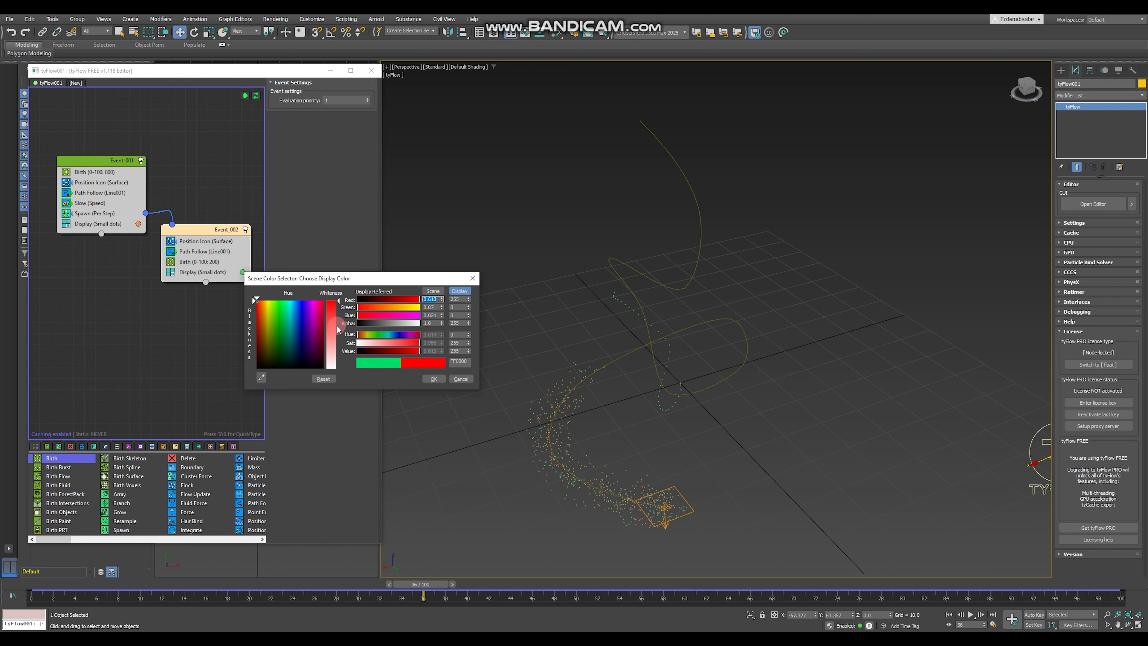
{"action": "left_click", "coordinate": [431, 376]}
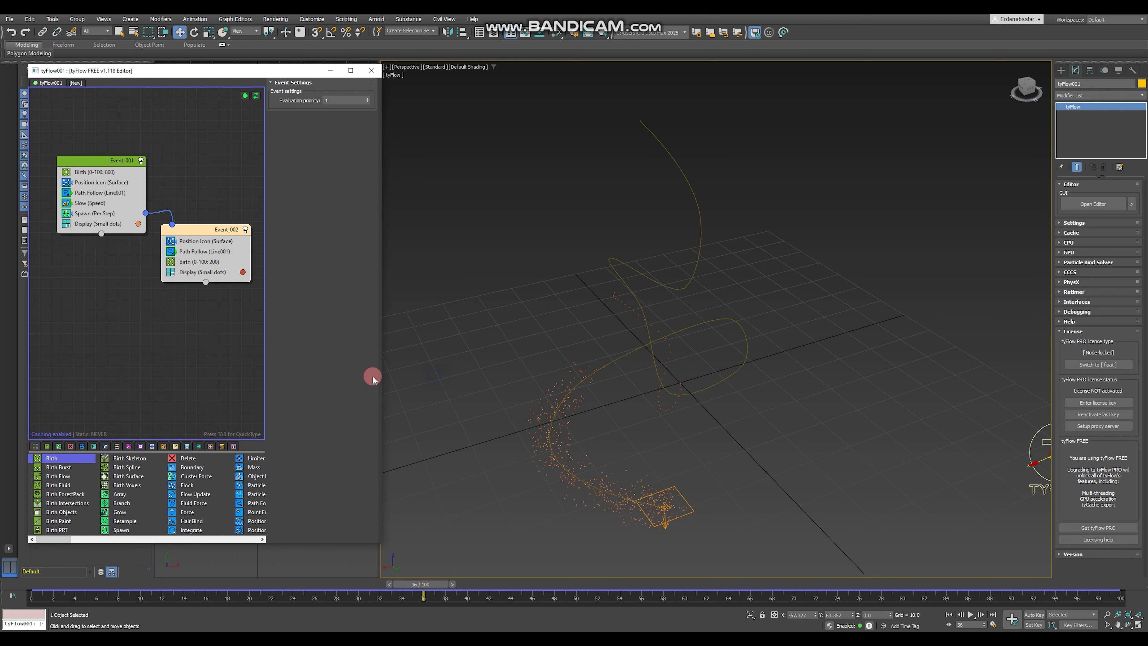
Step: Change the display color of Event_001's particles from orange to red
{"action": "left_click", "coordinate": [139, 224]}
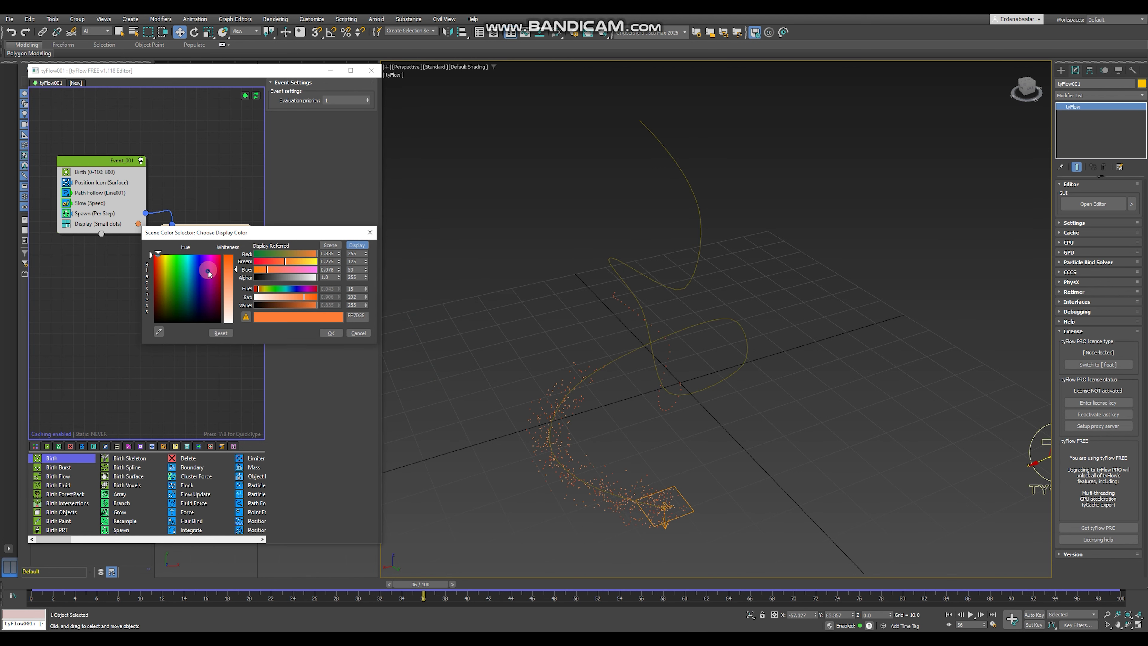
{"action": "left_click", "coordinate": [222, 256]}
{"action": "left_click", "coordinate": [331, 332]}
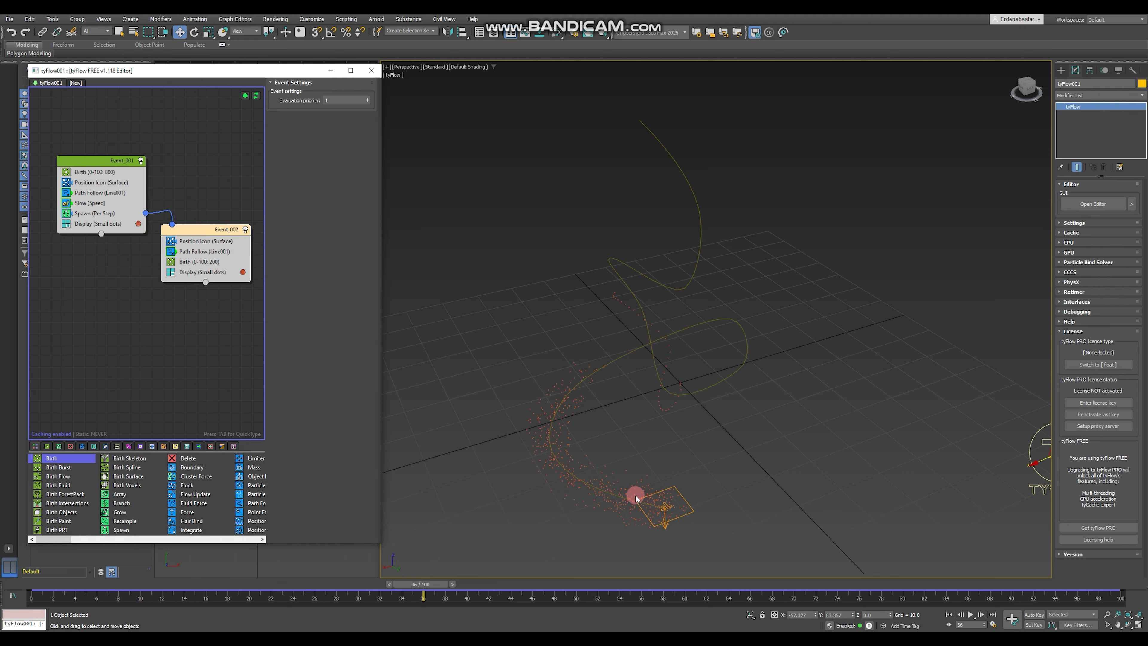
Step: Play the animation repeatedly and examine the particle flow along the spline from several viewing angles
{"action": "left_click", "coordinate": [968, 615]}
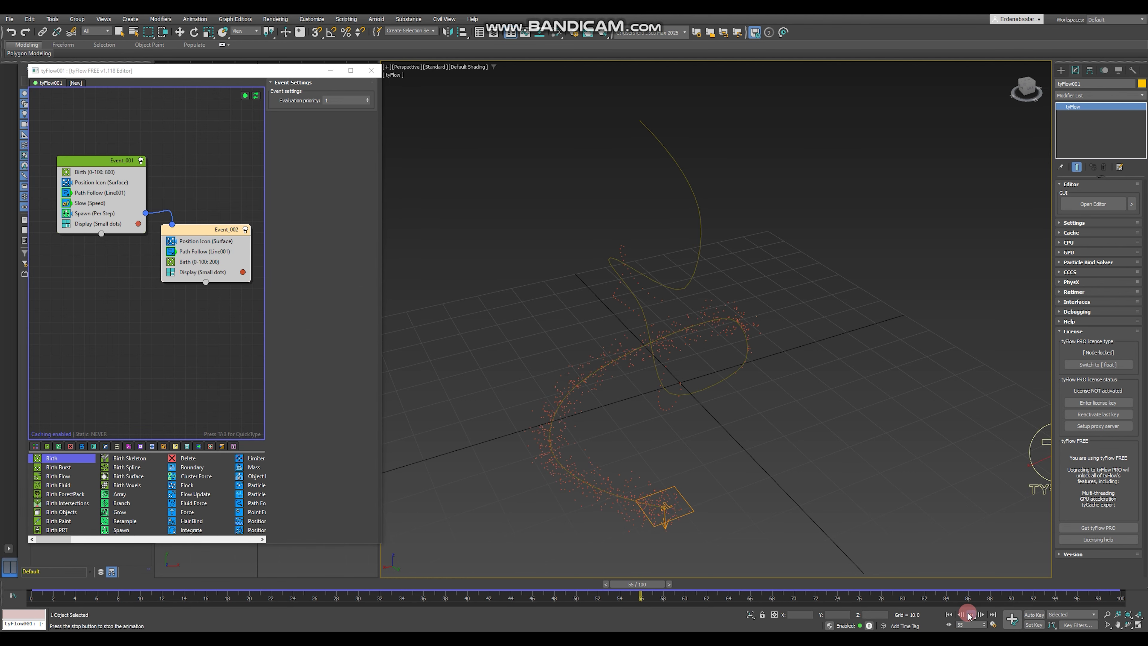
{"action": "left_click", "coordinate": [767, 406]}
{"action": "middle_click_drag", "start_coordinate": [766, 406], "coordinate": [789, 430], "text": "alt"}
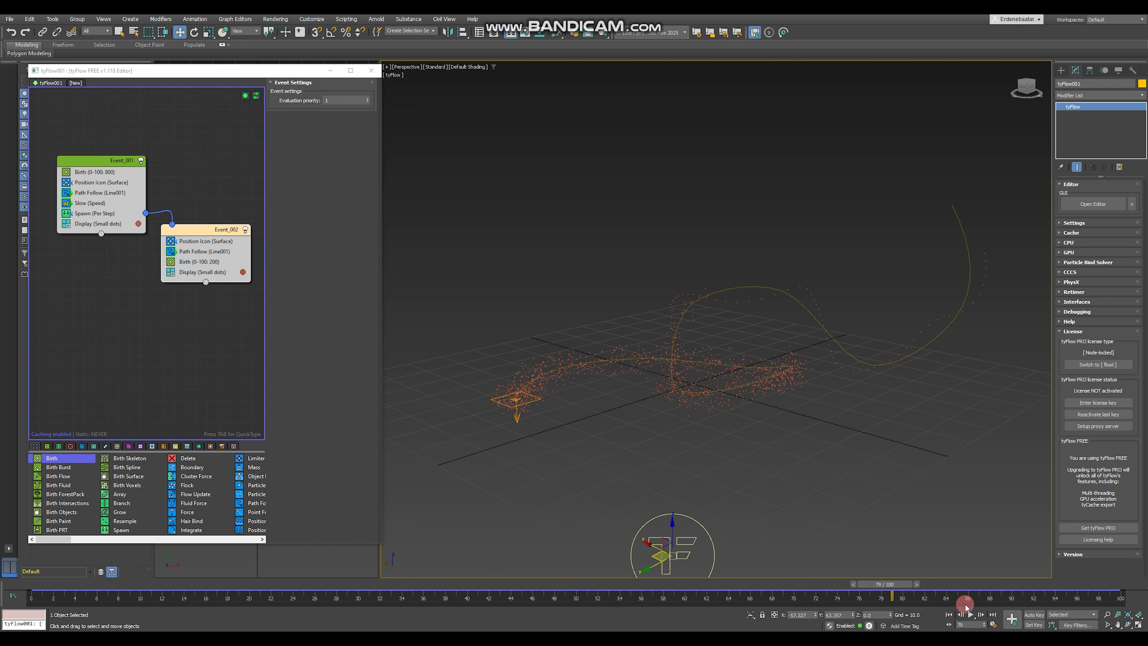
{"action": "left_click", "coordinate": [968, 615]}
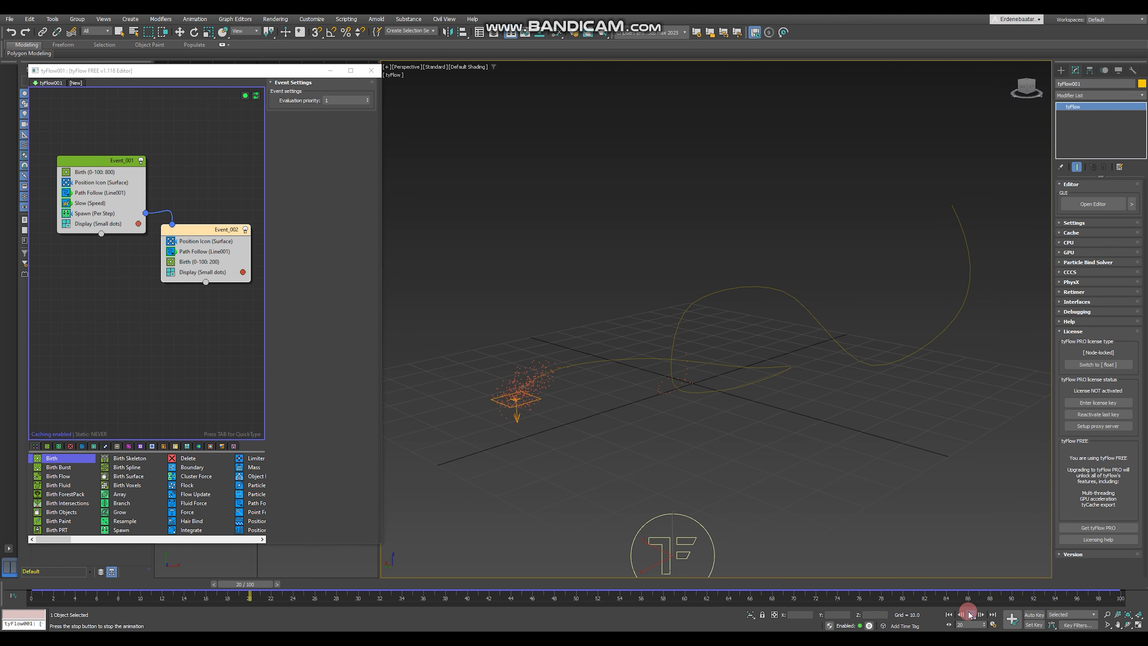
{"action": "left_click", "coordinate": [968, 615]}
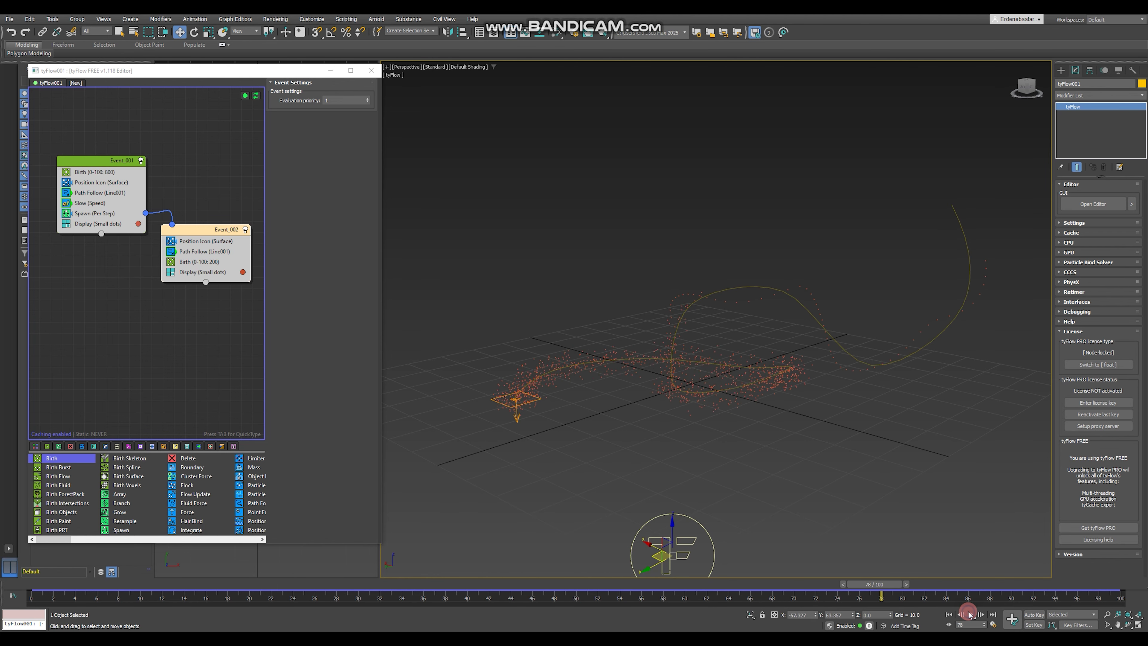
{"action": "left_click", "coordinate": [969, 615]}
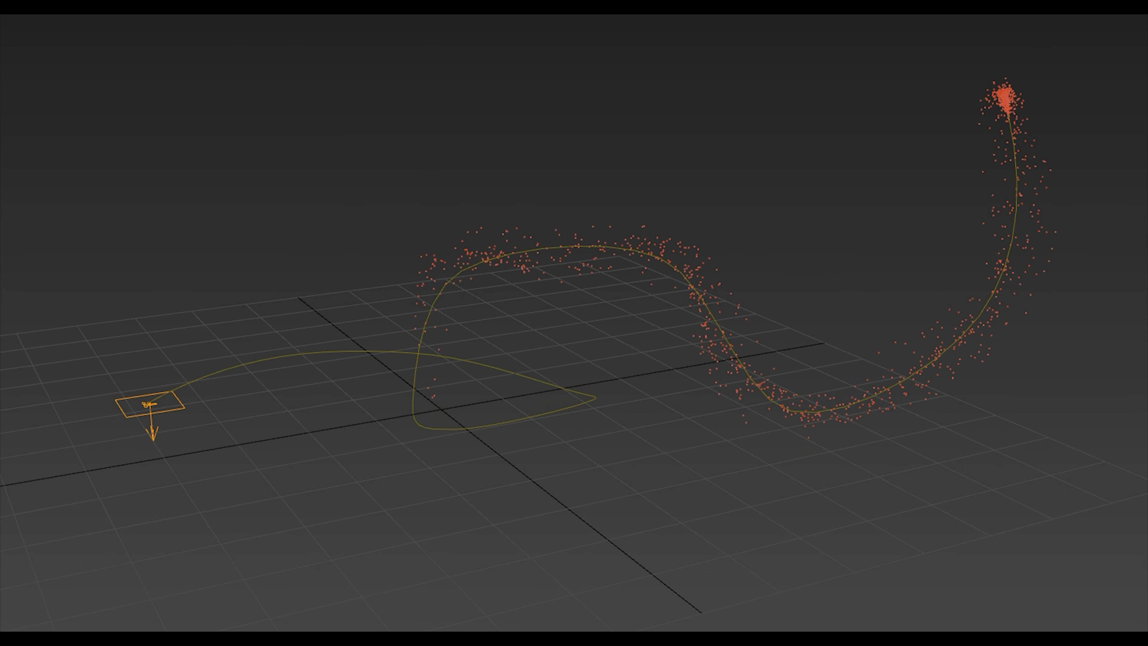
{"action": "left_click", "coordinate": [842, 513]}
{"action": "middle_click_drag", "start_coordinate": [841, 512], "coordinate": [484, 436], "text": "alt"}
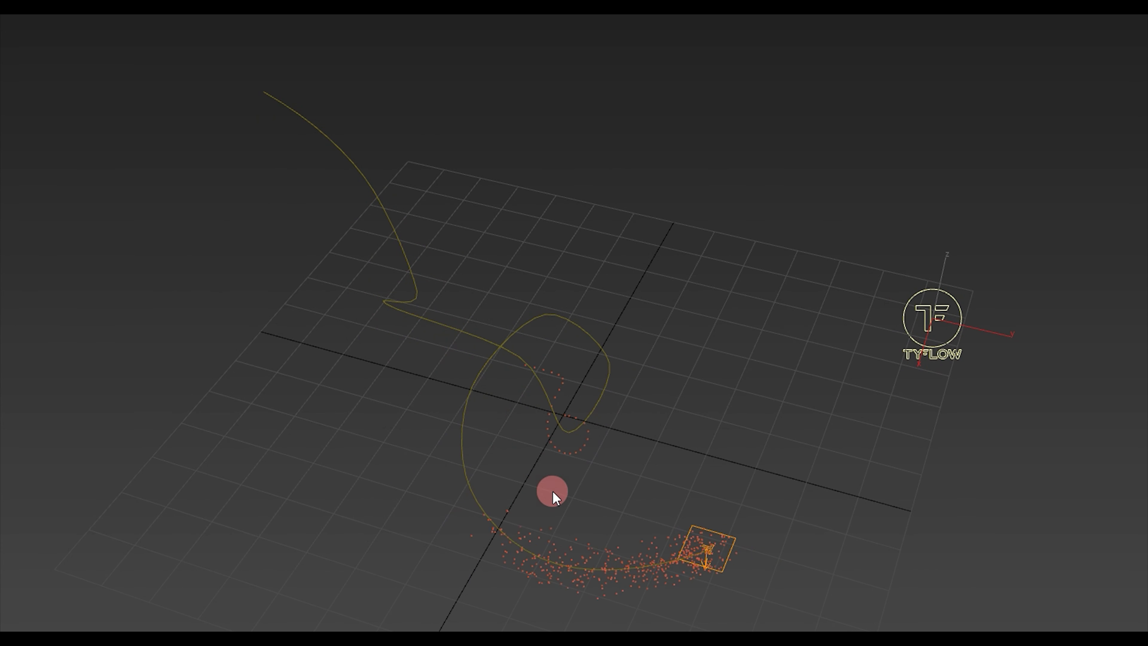